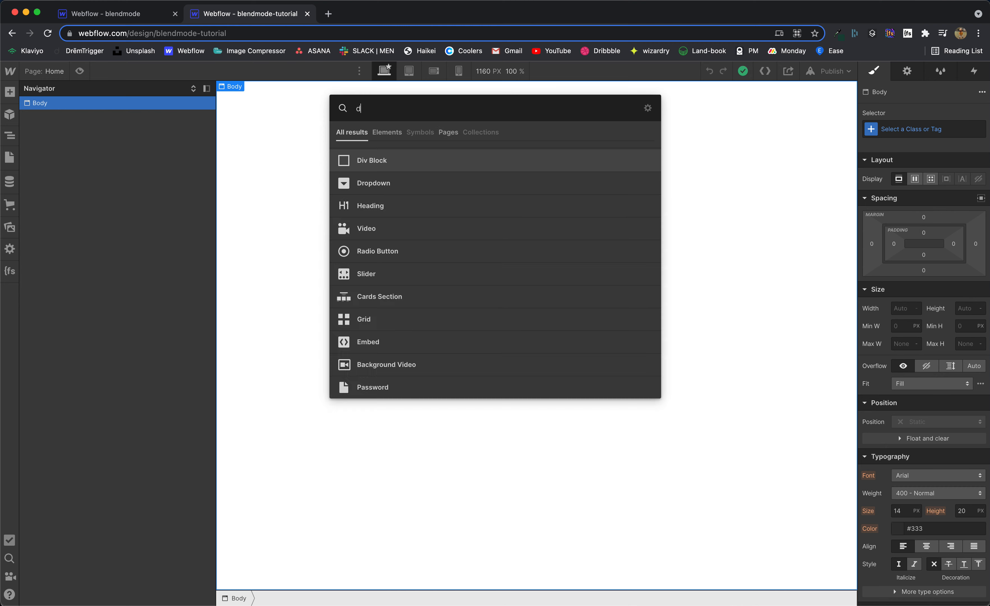
# Add a div block to the page body and give it the new class section-one.
pyautogui.press('Return')
pyautogui.click(927, 129)
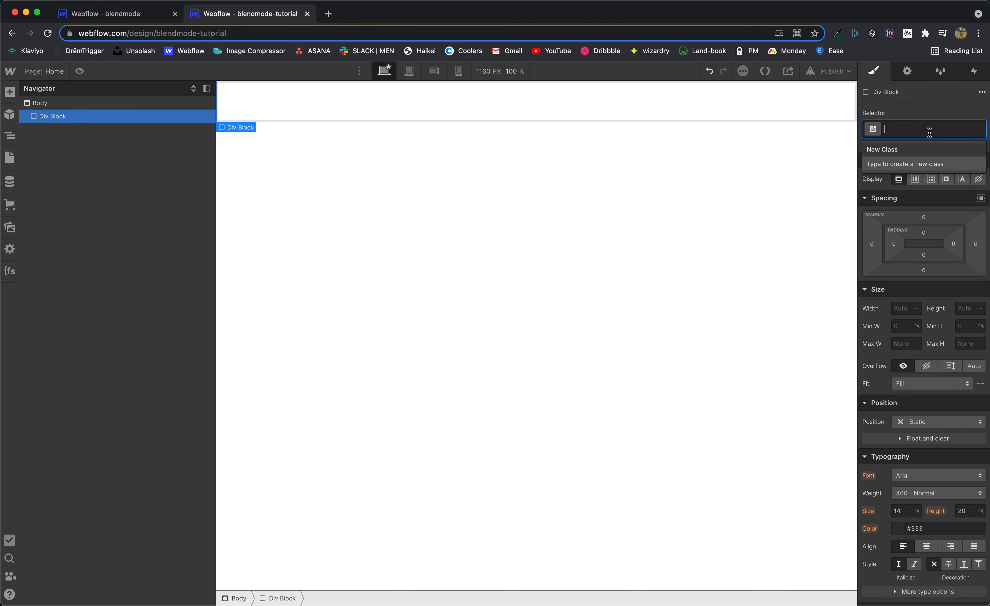
pyautogui.write('section-one')
pyautogui.press('Return')
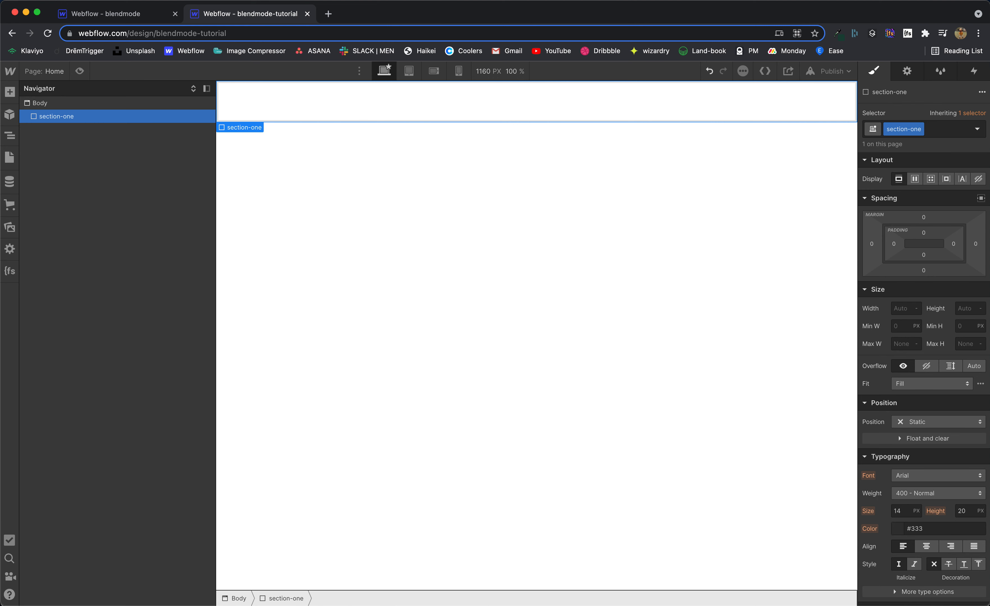
# Set section-one's width to 100% and its height to 100vh.
pyautogui.click(911, 309)
pyautogui.write('100%')
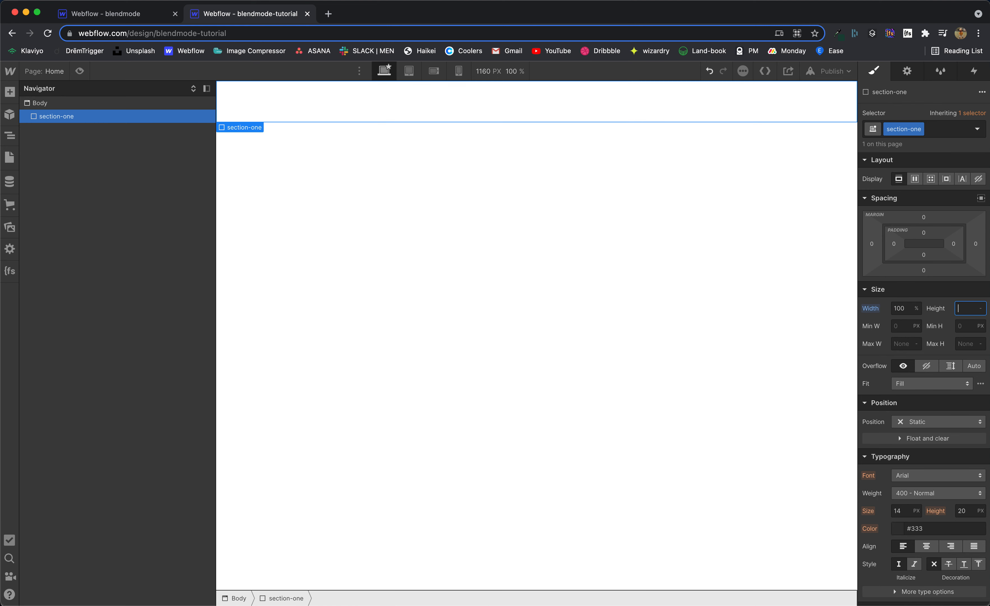
pyautogui.press('Tab')
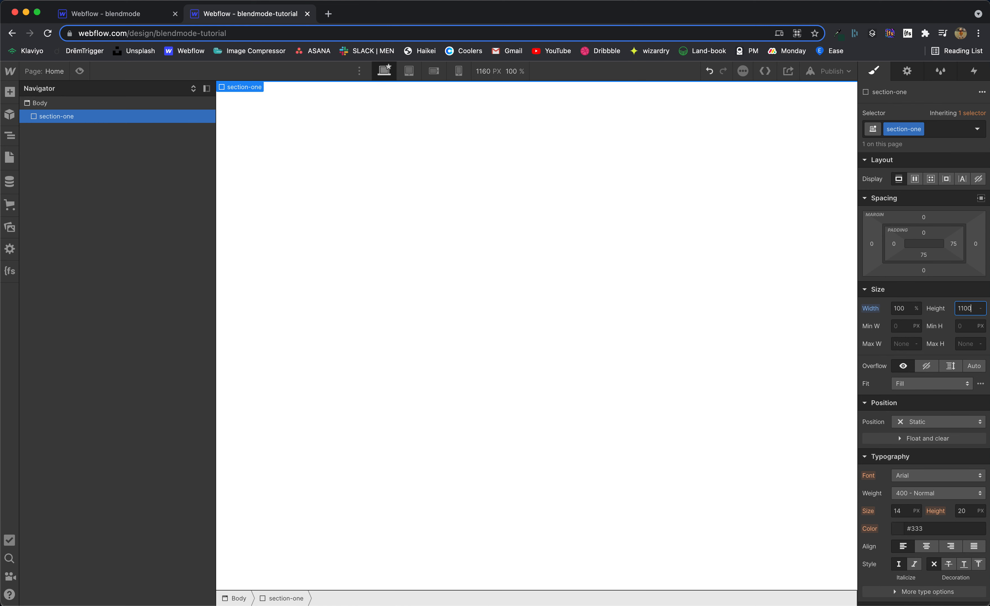
pyautogui.write('100vh')
pyautogui.press('Return')
# Set section-one's background color to the off-white #fafafa.
pyautogui.scroll(-10, 888, 537)
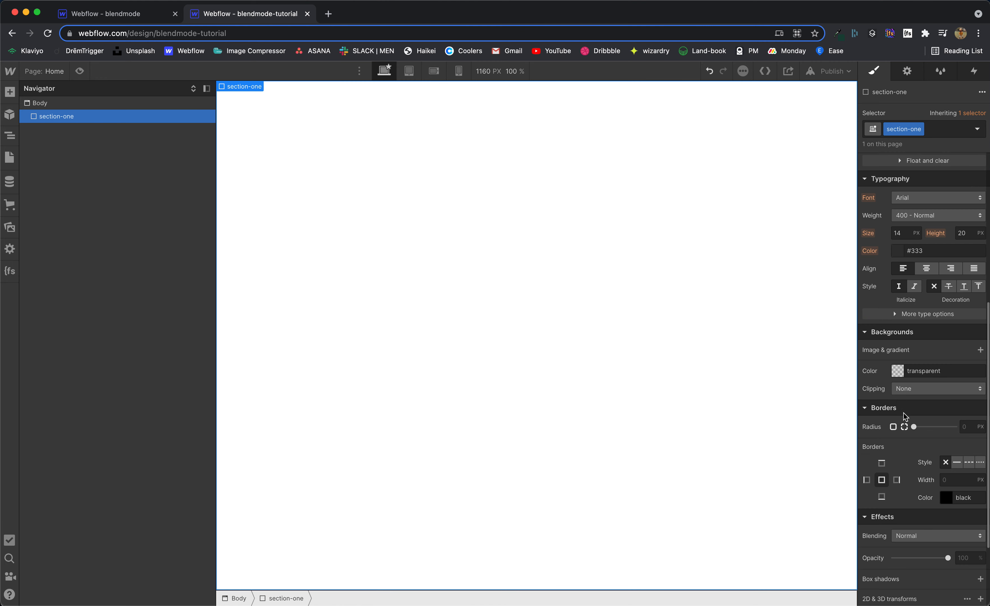
pyautogui.click(900, 369)
pyautogui.click(875, 393)
pyautogui.moveTo(874, 393); pyautogui.dragTo(863, 386)
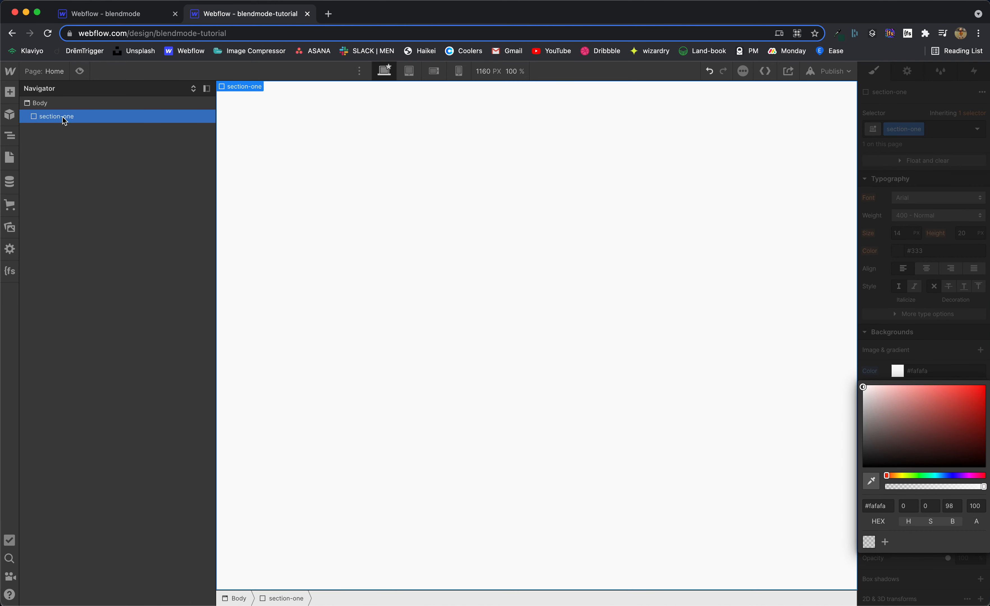
# Duplicate the section-one block below itself and give the copy a duplicated class named section-two.
pyautogui.moveTo(64, 120); pyautogui.dragTo(64, 137)
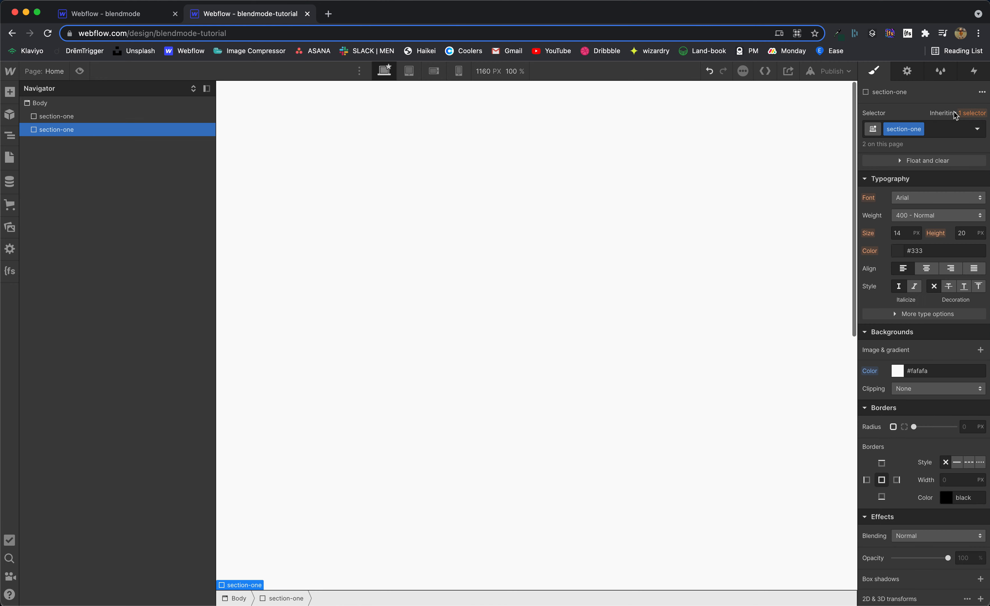
pyautogui.click(920, 129)
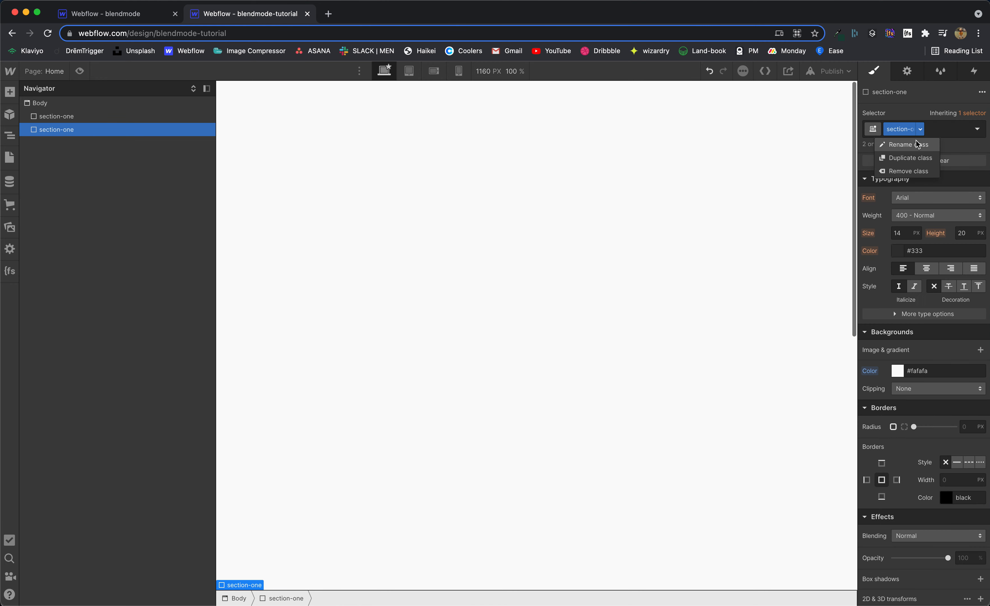
pyautogui.click(915, 157)
pyautogui.press('BackSpace')
pyautogui.press('BackSpace')
pyautogui.press('BackSpace')
pyautogui.press('BackSpace')
pyautogui.press('BackSpace')
pyautogui.press('BackSpace')
pyautogui.press('BackSpace')
pyautogui.press('BackSpace')
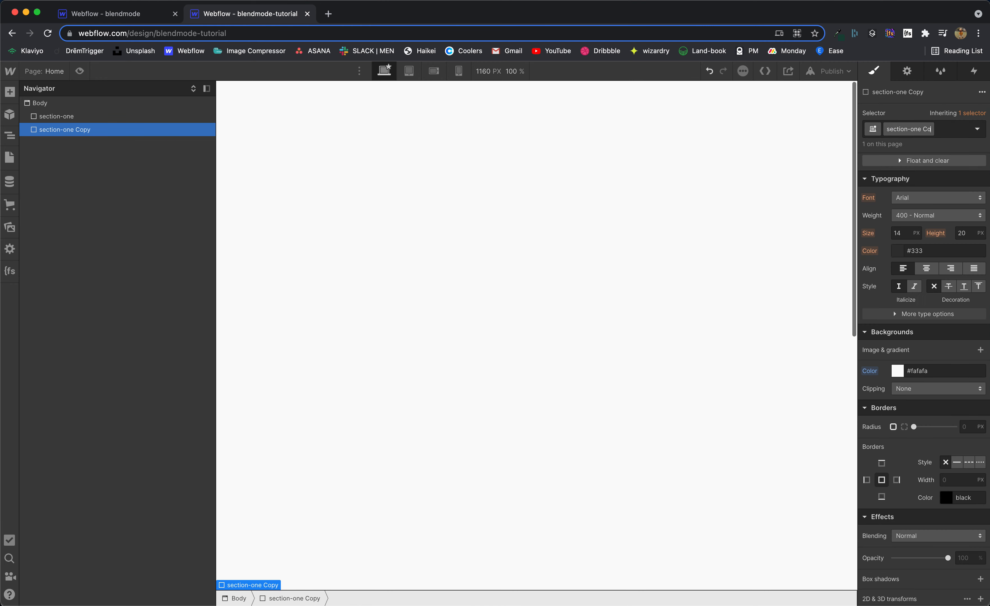
pyautogui.write('two')
pyautogui.press('Return')
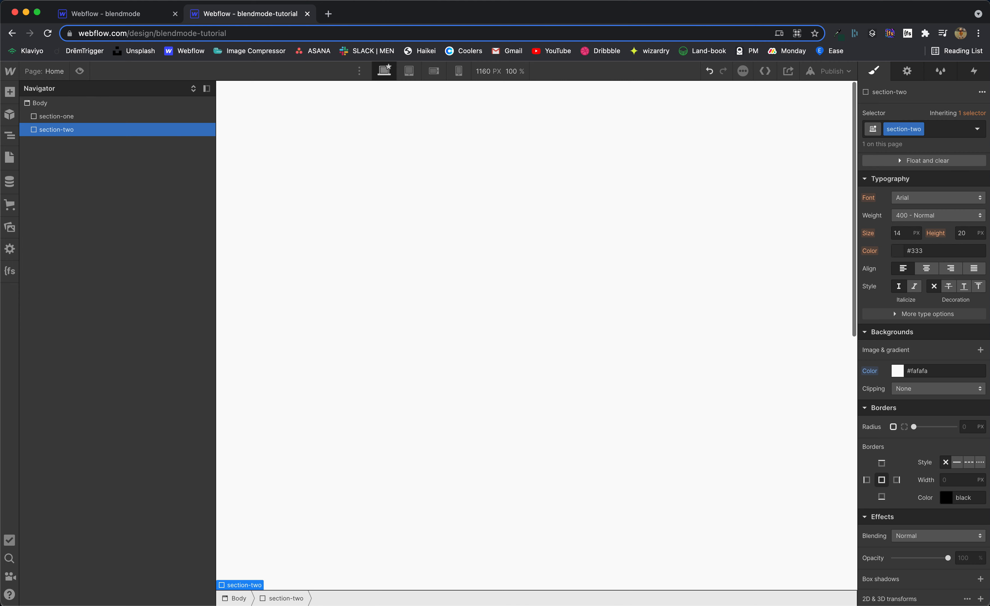
# Set section-two's background color to black and check both sections on the page.
pyautogui.click(897, 370)
pyautogui.moveTo(887, 431); pyautogui.dragTo(863, 466)
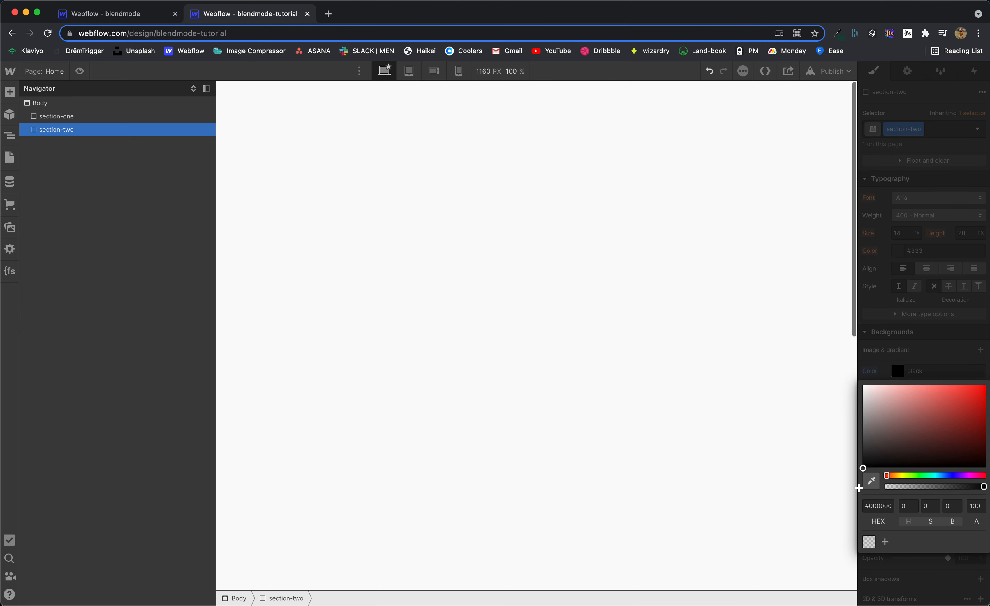
pyautogui.click(924, 332)
pyautogui.scroll(5, 502, 372)
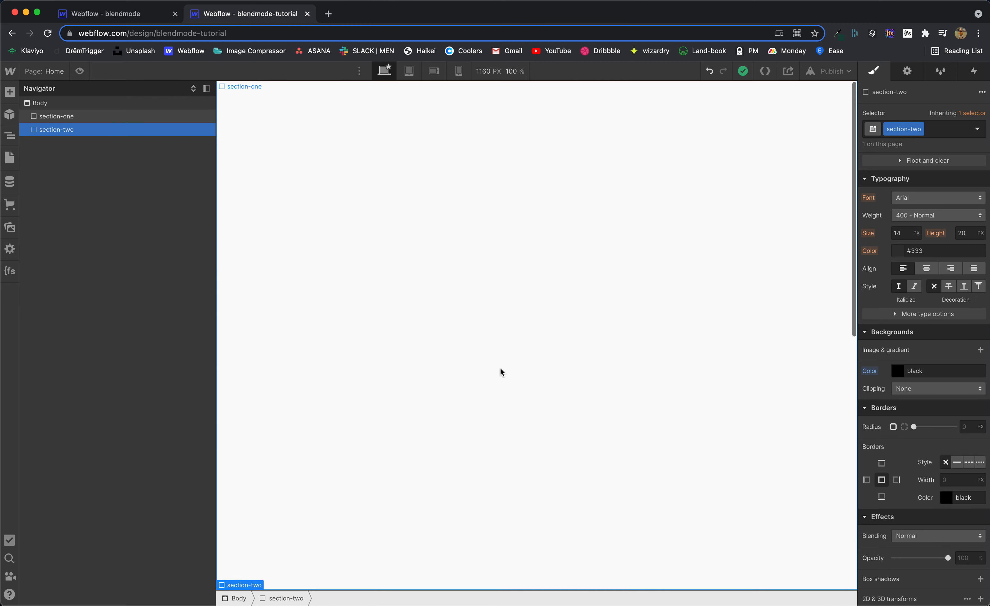
pyautogui.scroll(-5, 500, 372)
pyautogui.scroll(5, 500, 371)
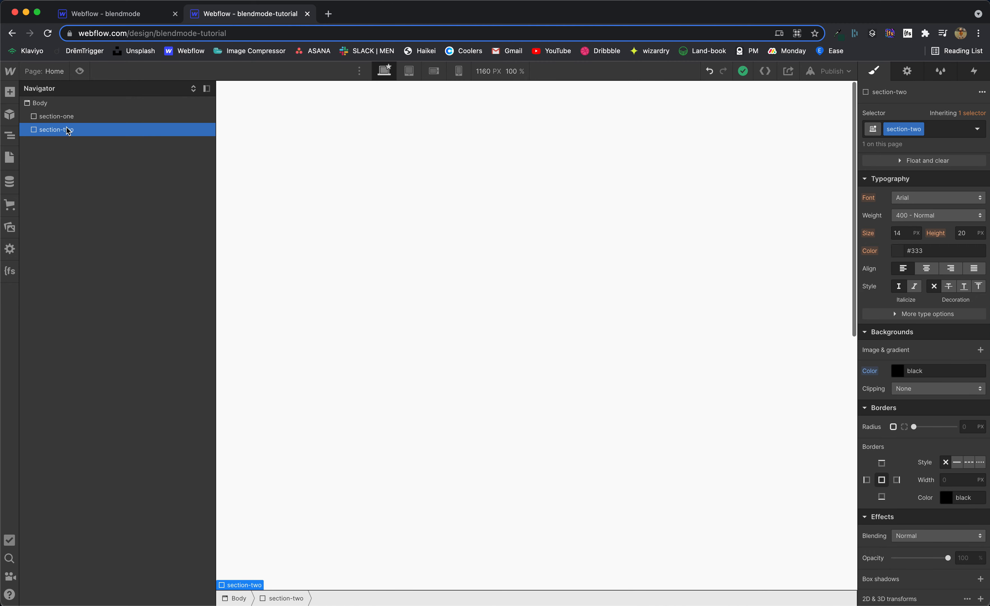
# Duplicate section-two and section-one, and move the section-one copy between the two section-two blocks so the sections alternate.
pyautogui.press('super+d')
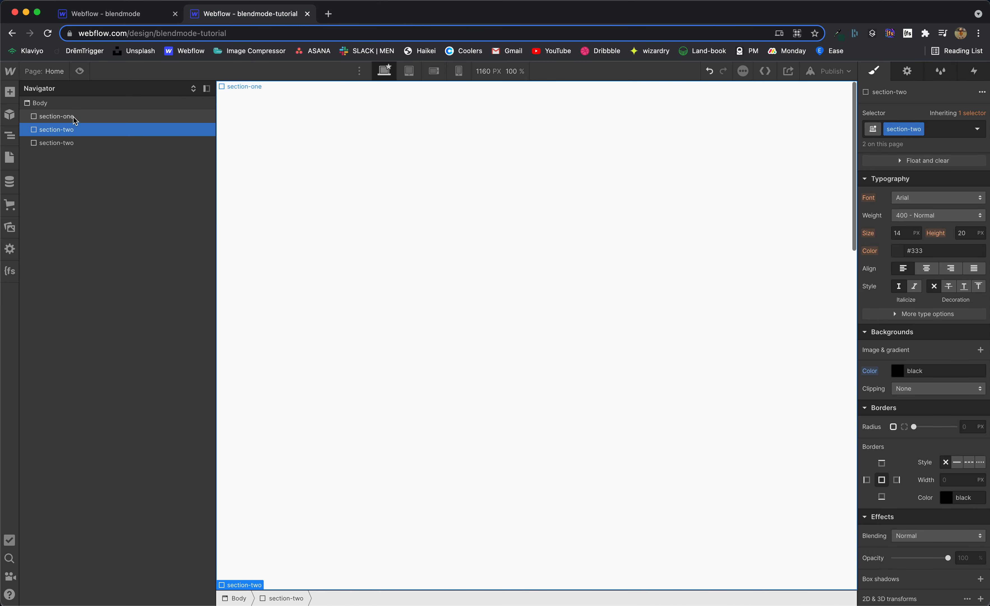
pyautogui.click(73, 117)
pyautogui.press('super+d')
pyautogui.moveTo(74, 122); pyautogui.dragTo(67, 147)
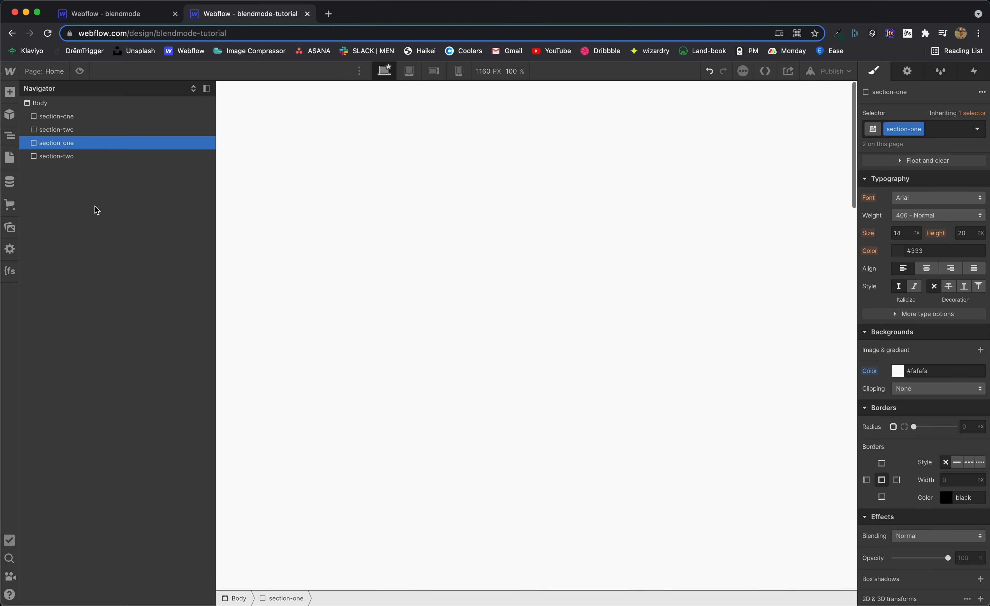
# Add a div block to the body below the sections and give it the new class social_icon-wrapper.
pyautogui.click(52, 106)
pyautogui.press('super+e')
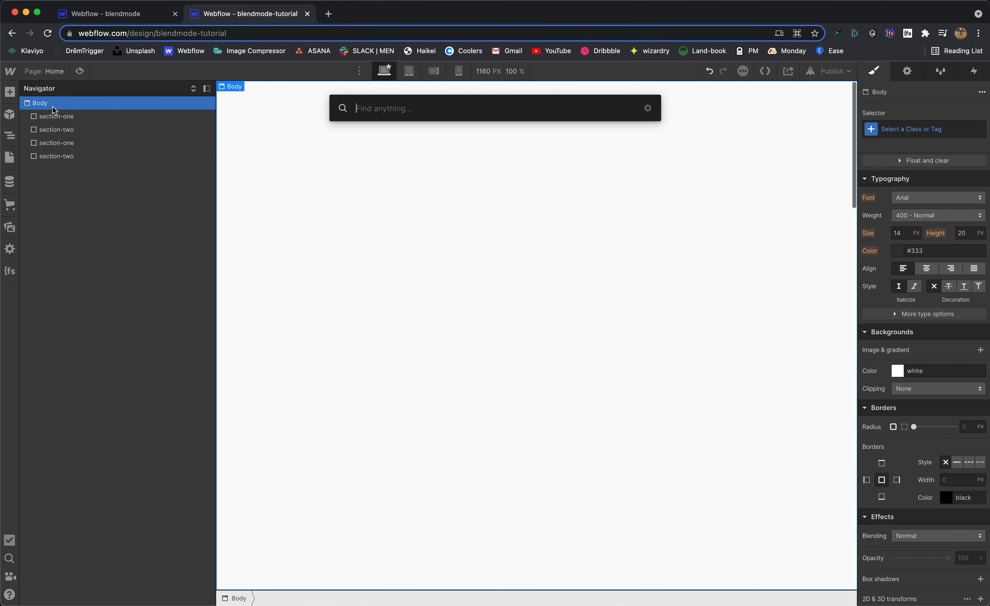
pyautogui.write('di')
pyautogui.press('Return')
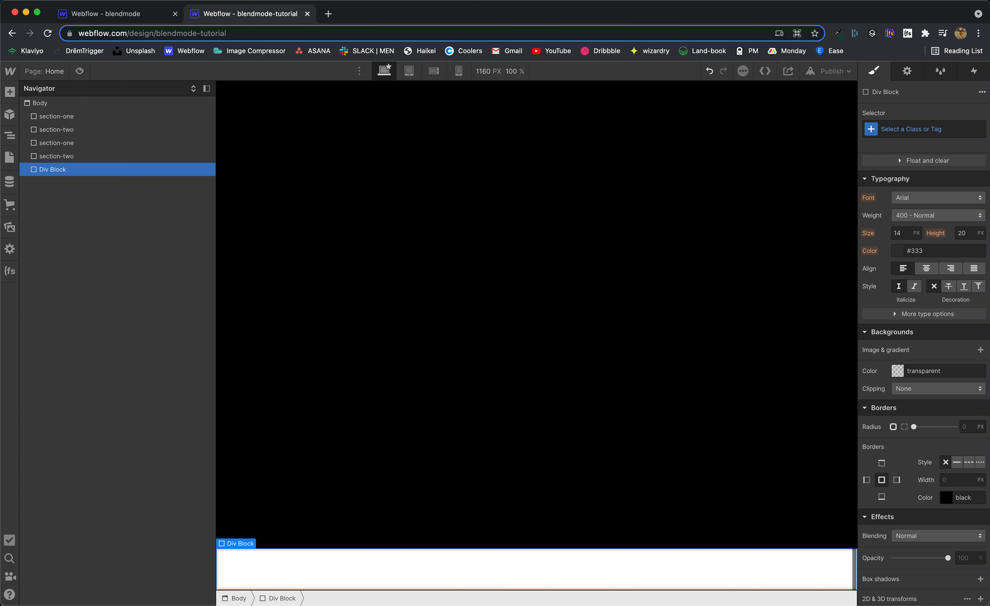
pyautogui.click(910, 129)
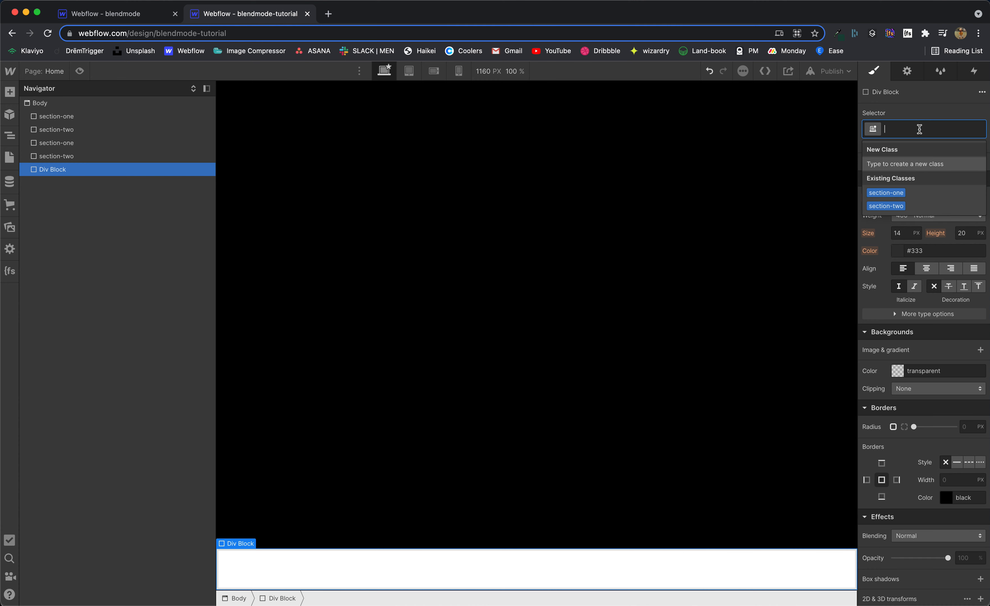
pyautogui.write('social_i')
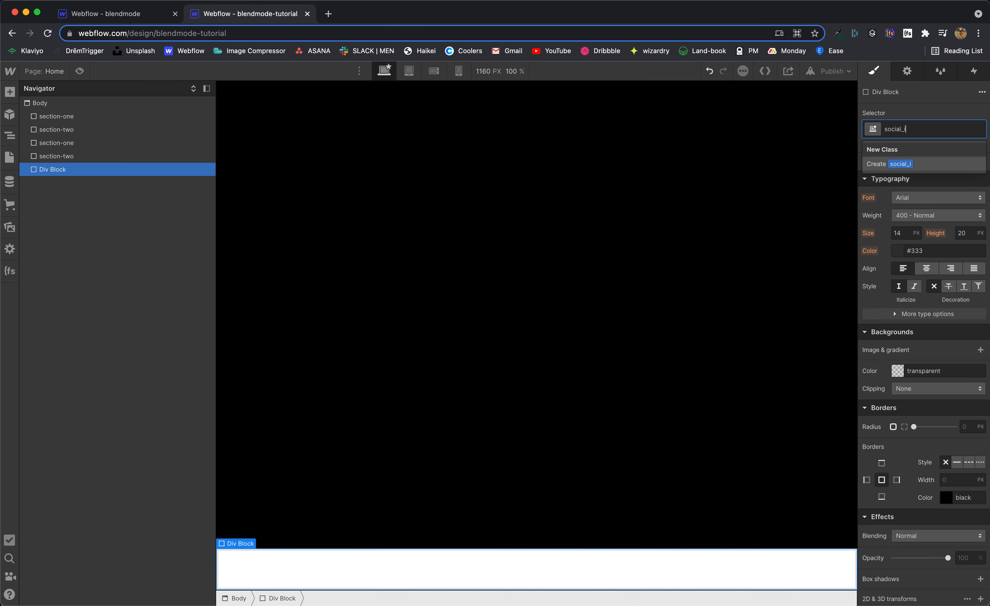
pyautogui.write('con-wrapper')
pyautogui.press('Return')
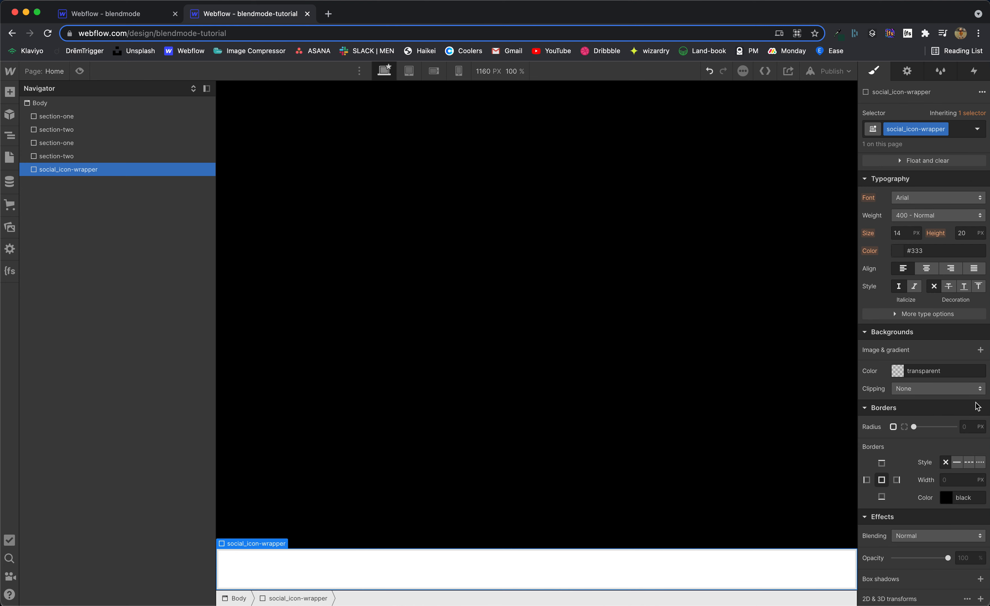
# Set the position of social_icon-wrapper to Relative.
pyautogui.scroll(-3, 963, 426)
pyautogui.scroll(5, 940, 396)
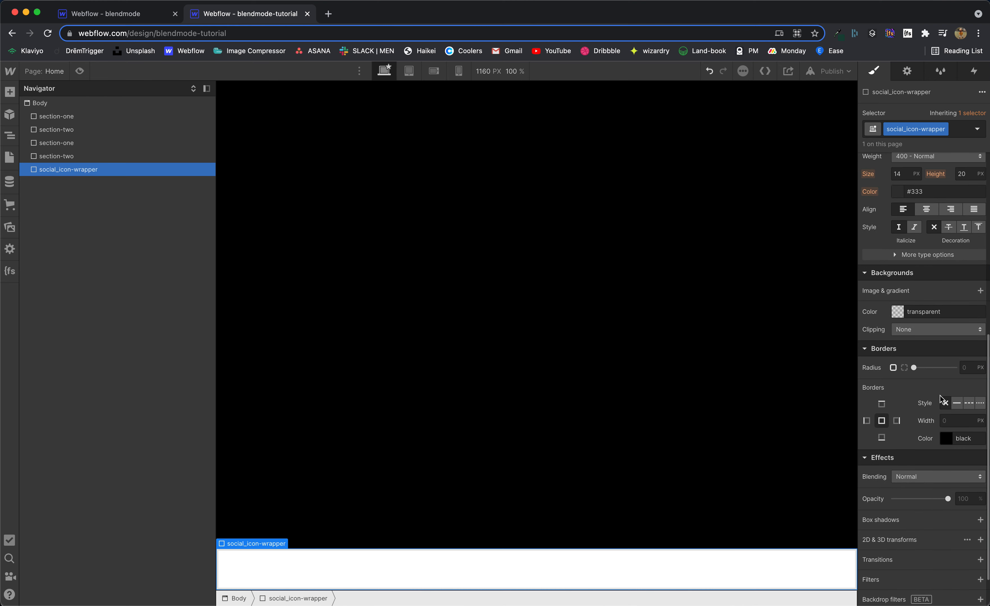
pyautogui.click(934, 296)
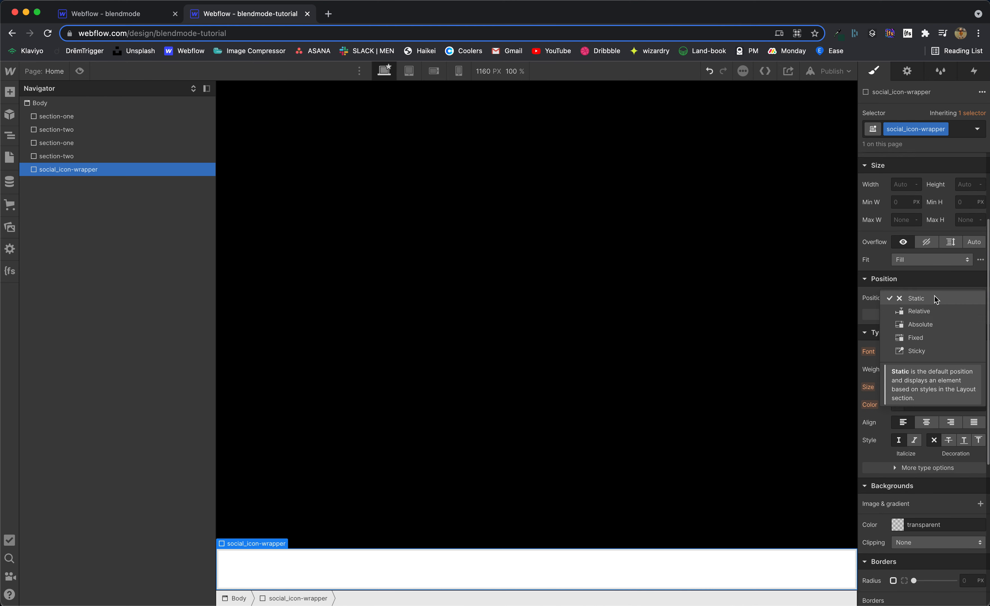
pyautogui.click(922, 310)
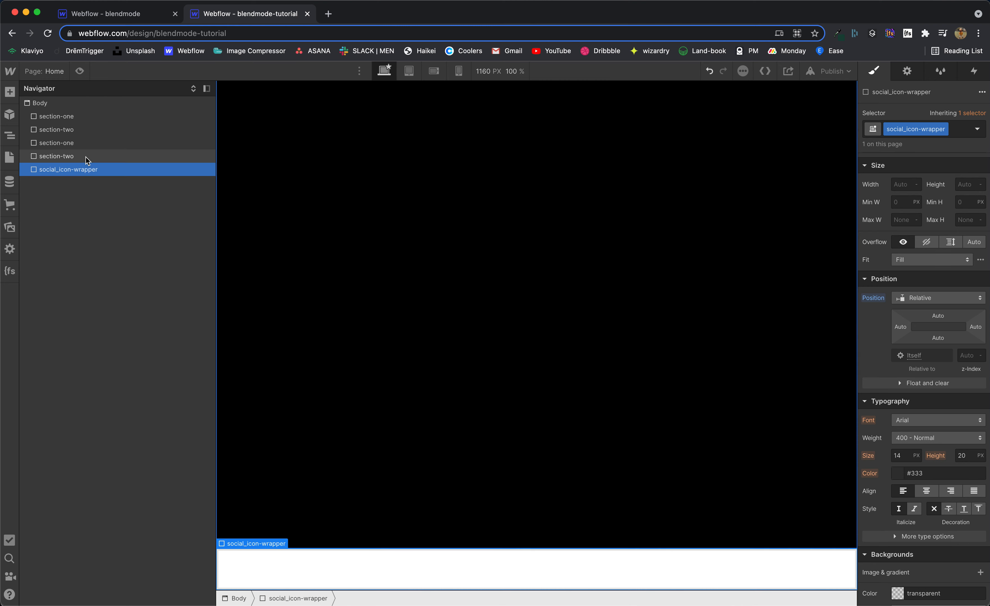
# Add a div block inside social_icon-wrapper and give it the new class icon-container.
pyautogui.press('super+e')
pyautogui.write('div')
pyautogui.press('Return')
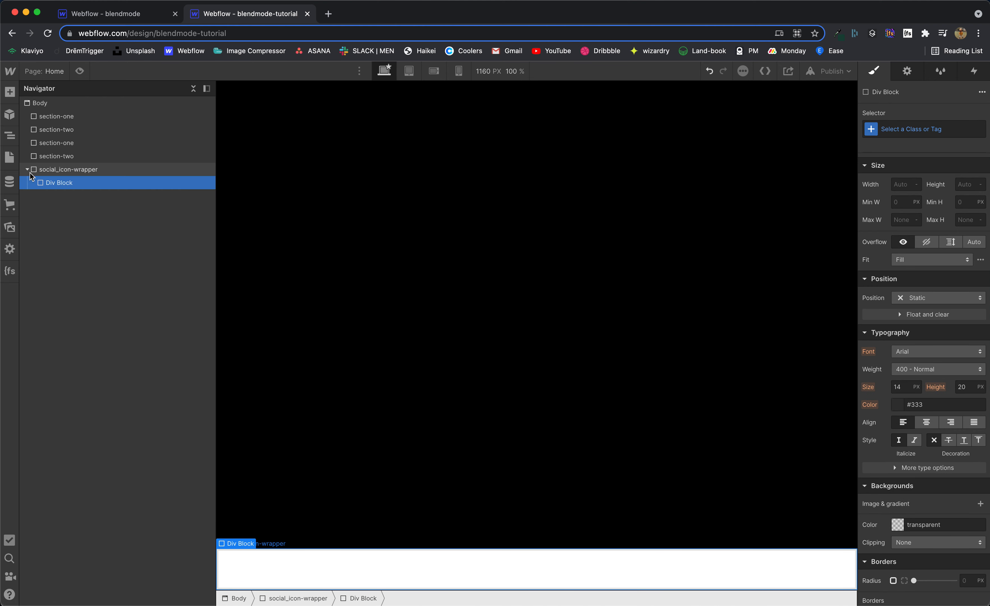
pyautogui.click(901, 129)
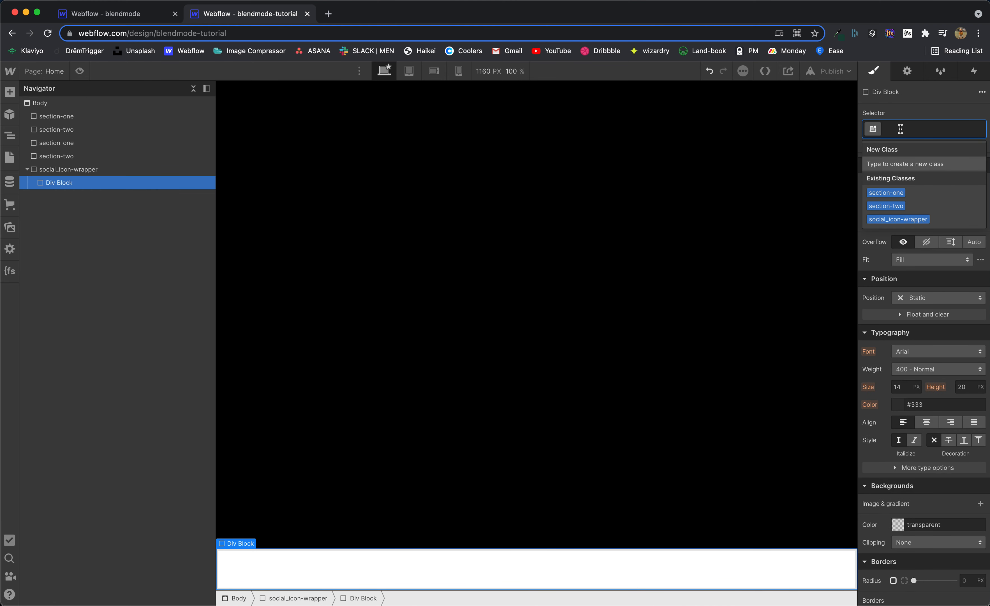
pyautogui.write('icon')
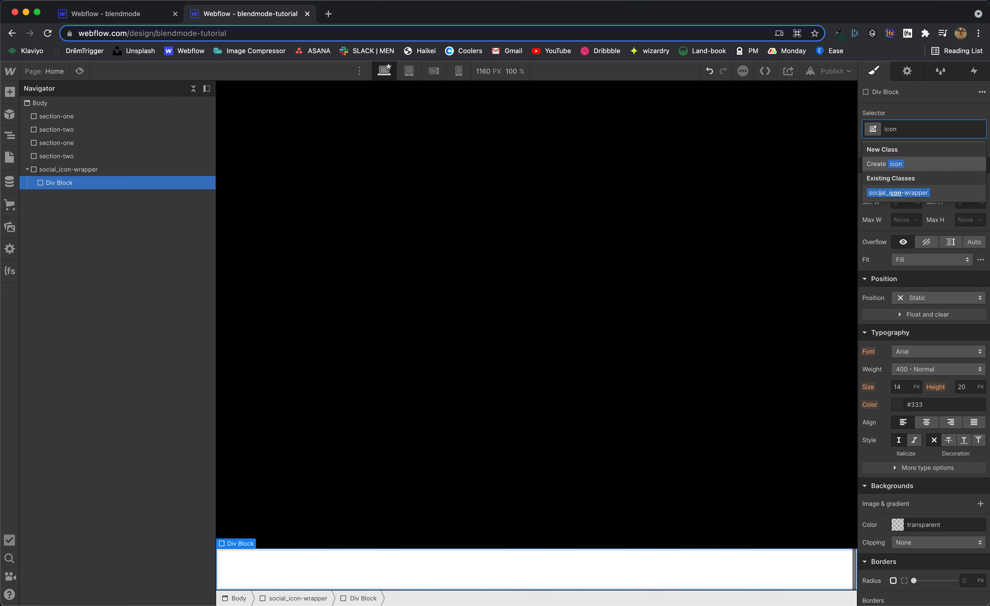
pyautogui.write('-container')
pyautogui.press('Return')
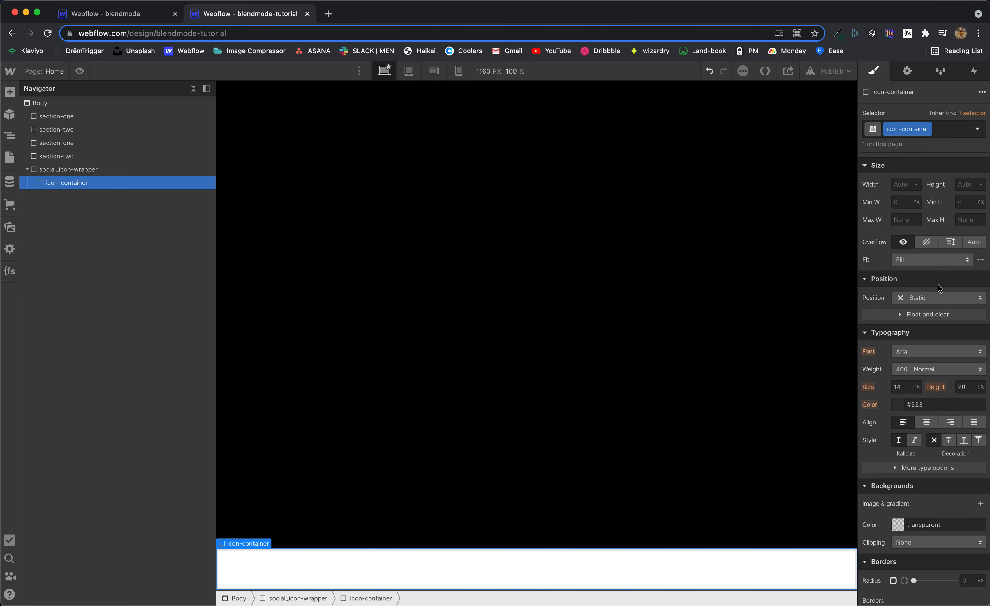
# Make icon-container a vertical flex layout with children aligned to the center and justified to the end.
pyautogui.scroll(3, 938, 285)
pyautogui.click(914, 180)
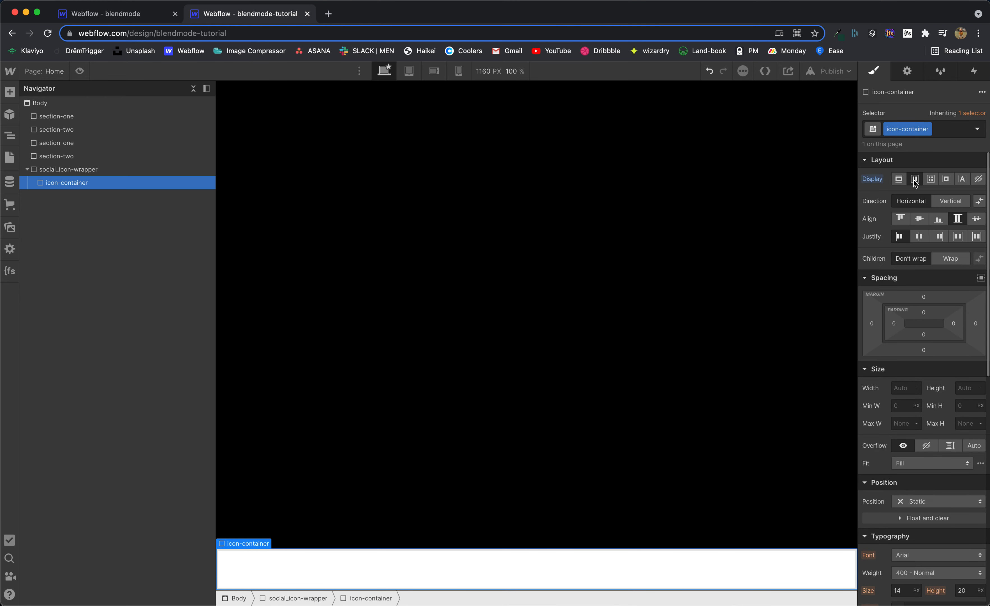
pyautogui.click(922, 219)
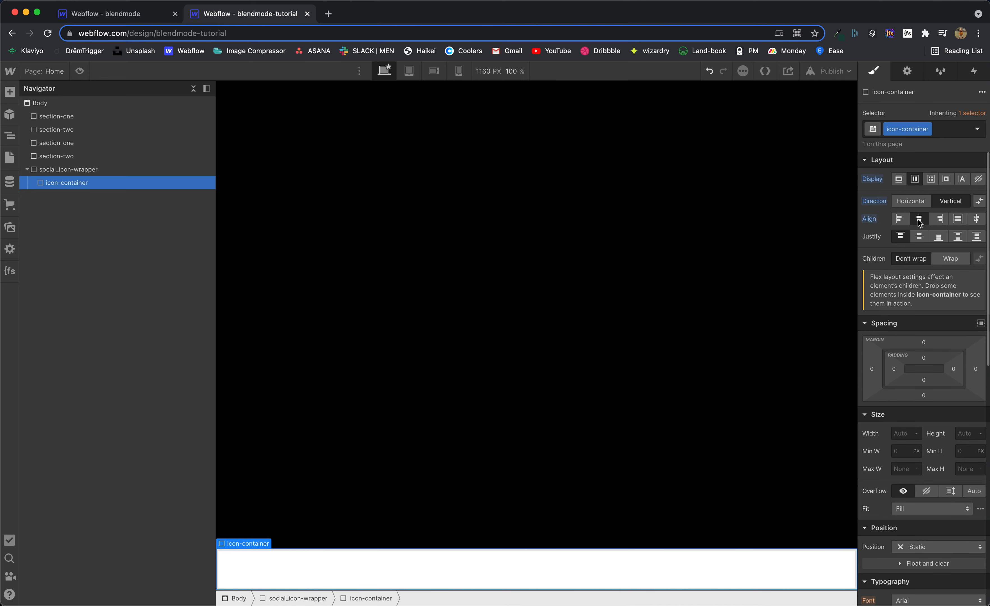
pyautogui.click(939, 237)
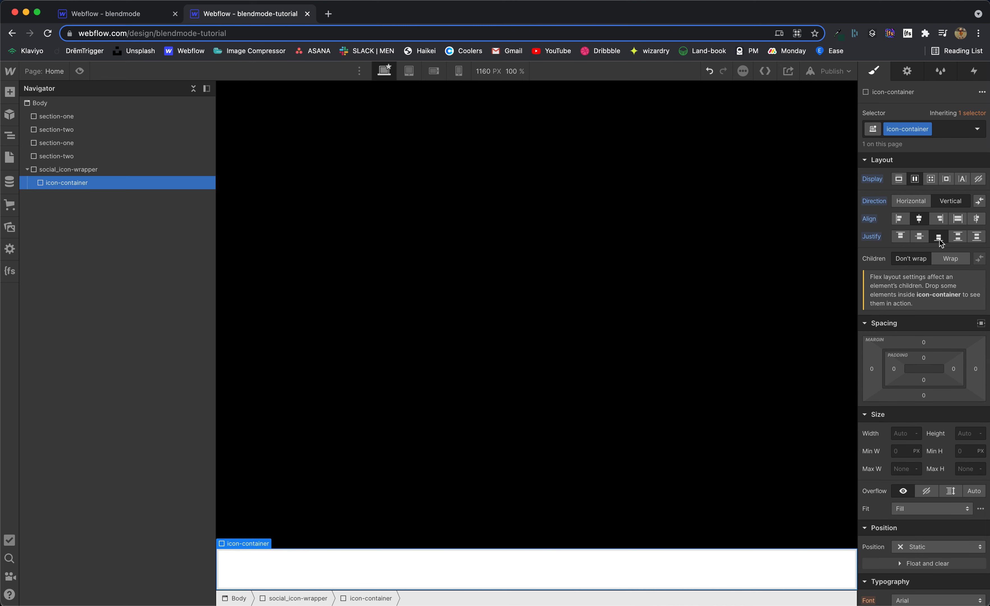
# Set icon-container's position to Fixed with right and bottom offsets of 2rem each.
pyautogui.scroll(-3, 927, 408)
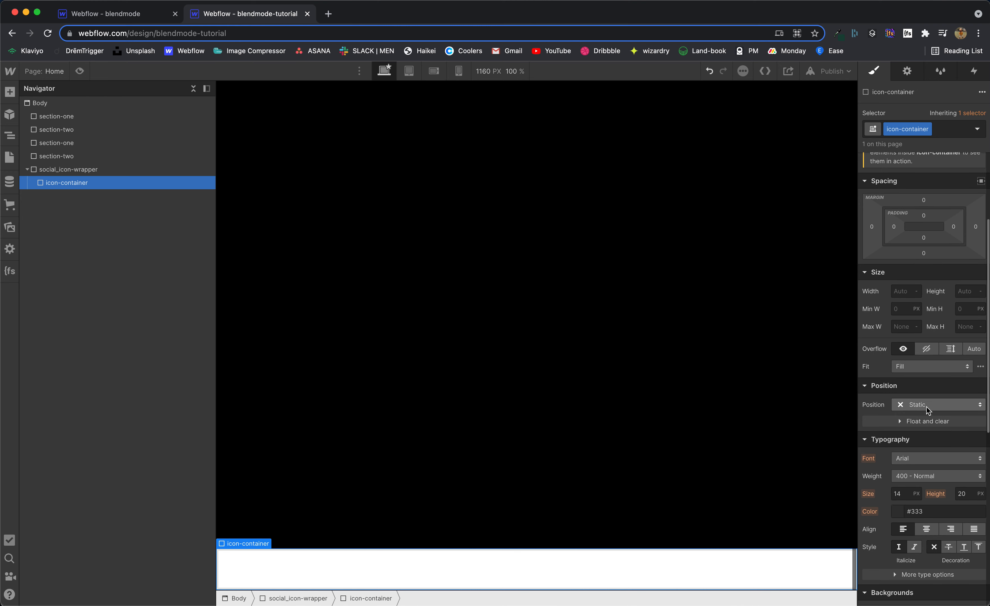
pyautogui.click(927, 408)
pyautogui.click(925, 444)
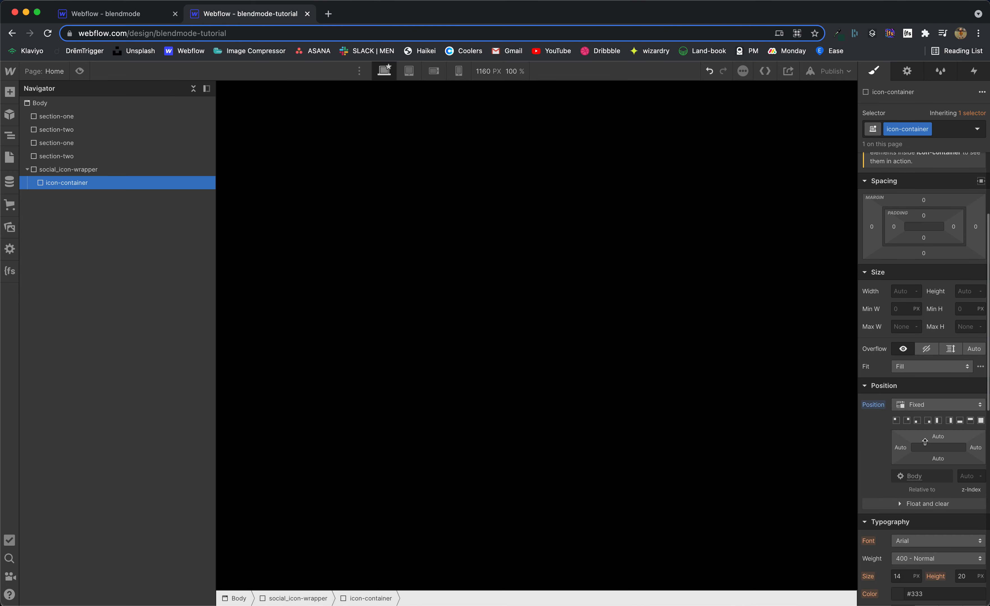
pyautogui.click(976, 447)
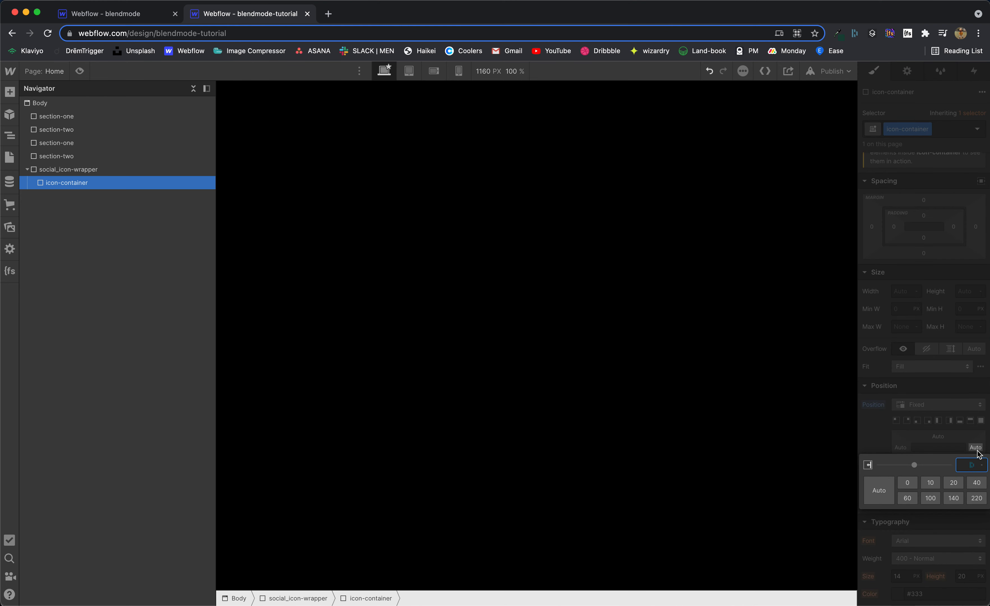
pyautogui.write('2rem')
pyautogui.press('Return')
pyautogui.click(939, 458)
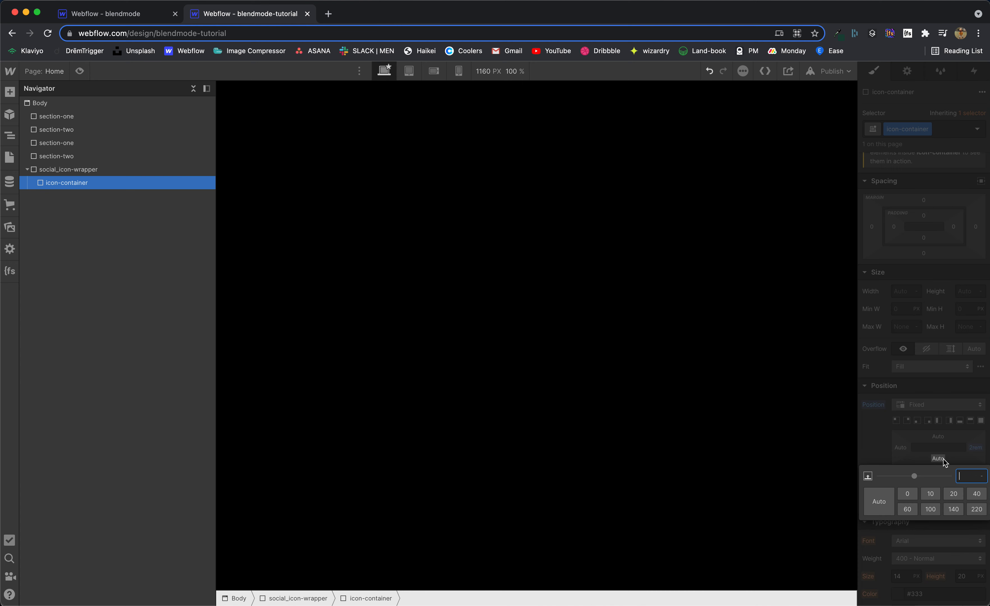
pyautogui.write('2rem')
pyautogui.press('Return')
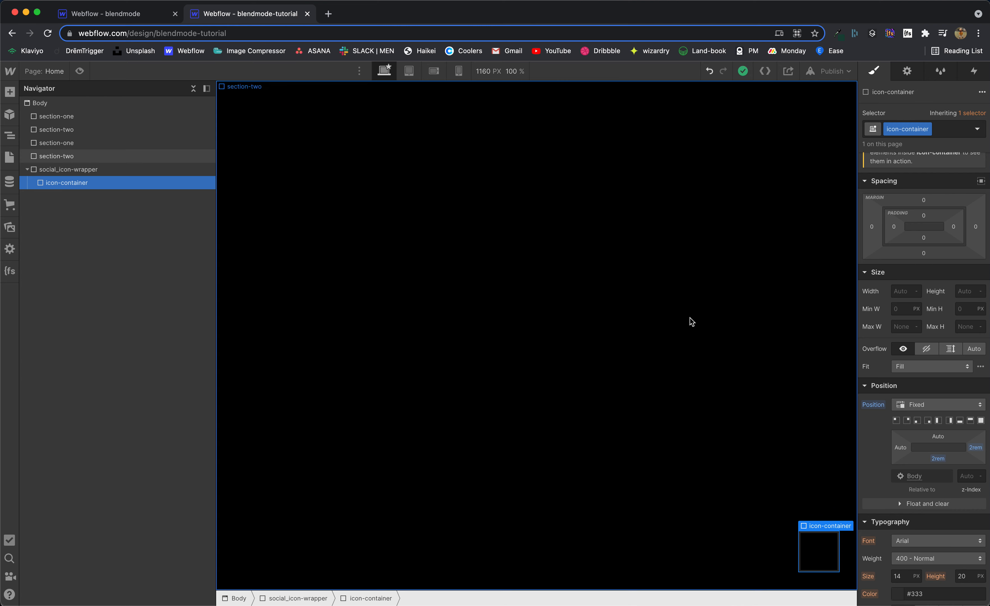
# Set icon-container's blending mode to Difference.
pyautogui.scroll(-10, 890, 431)
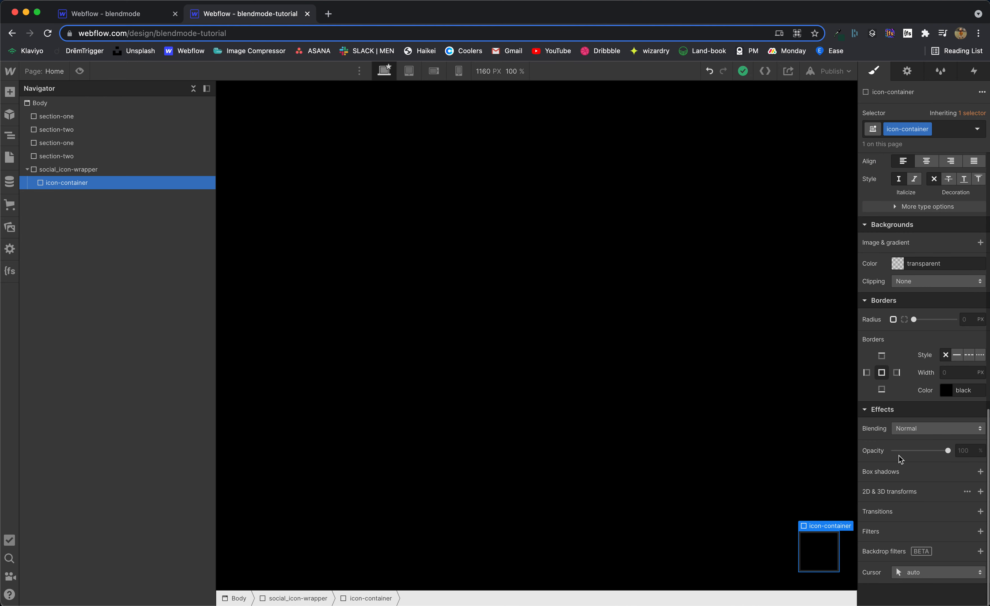
pyautogui.click(903, 429)
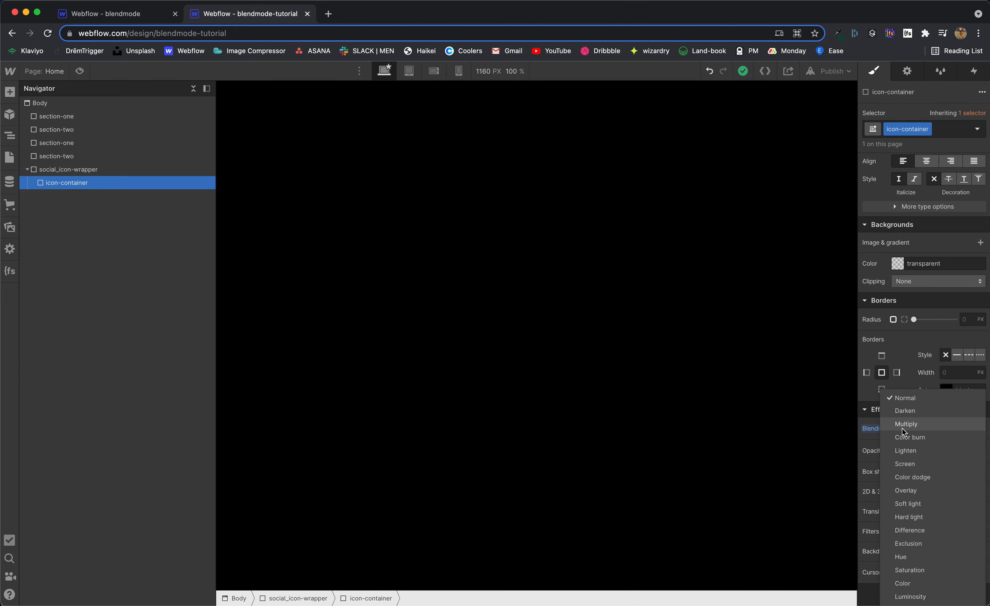
pyautogui.click(920, 528)
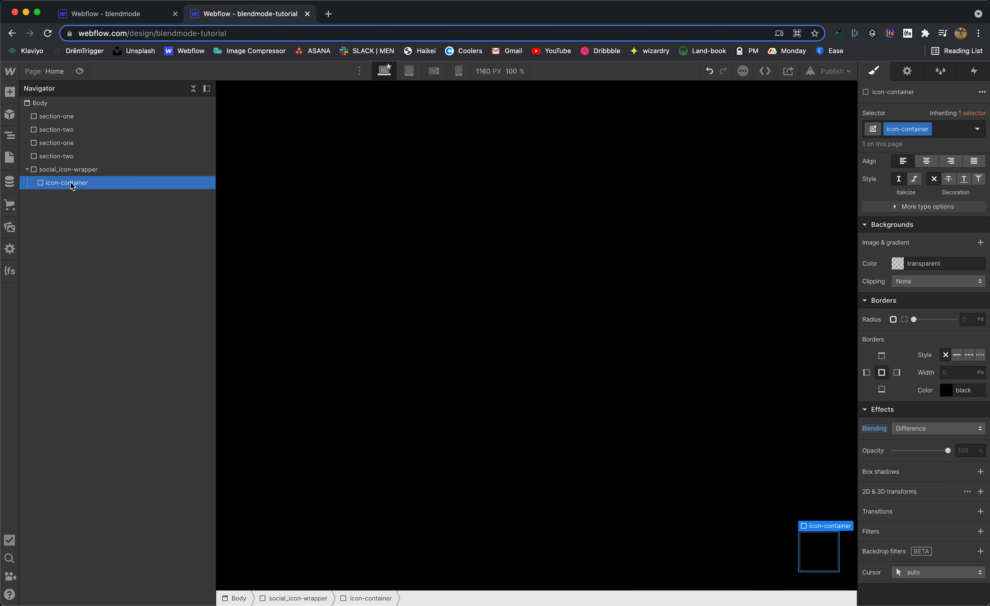
# Add a div block inside icon-container and give it the new class social-icon.
pyautogui.press('super+e')
pyautogui.write('div')
pyautogui.press('Return')
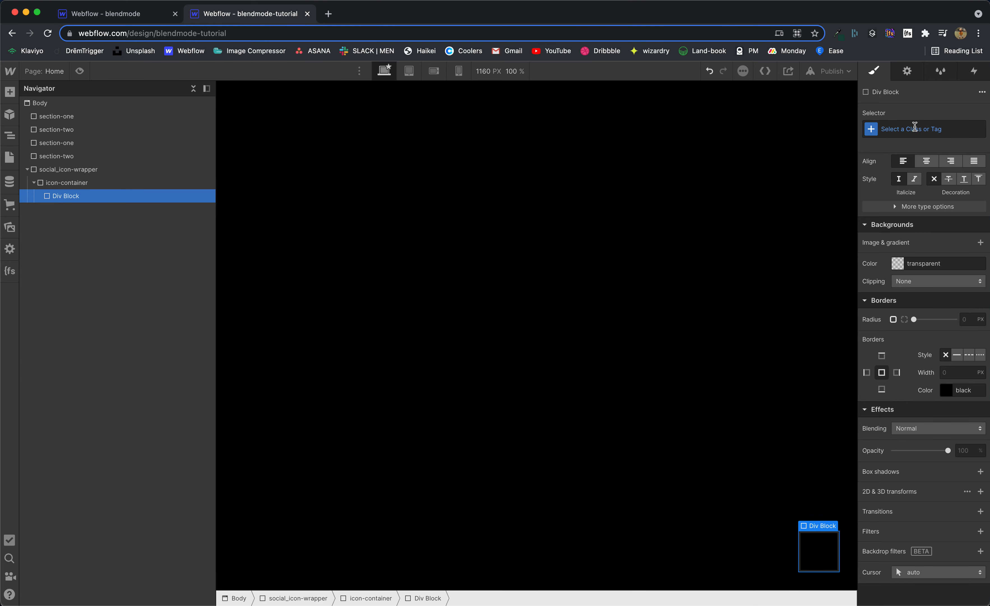
pyautogui.click(914, 128)
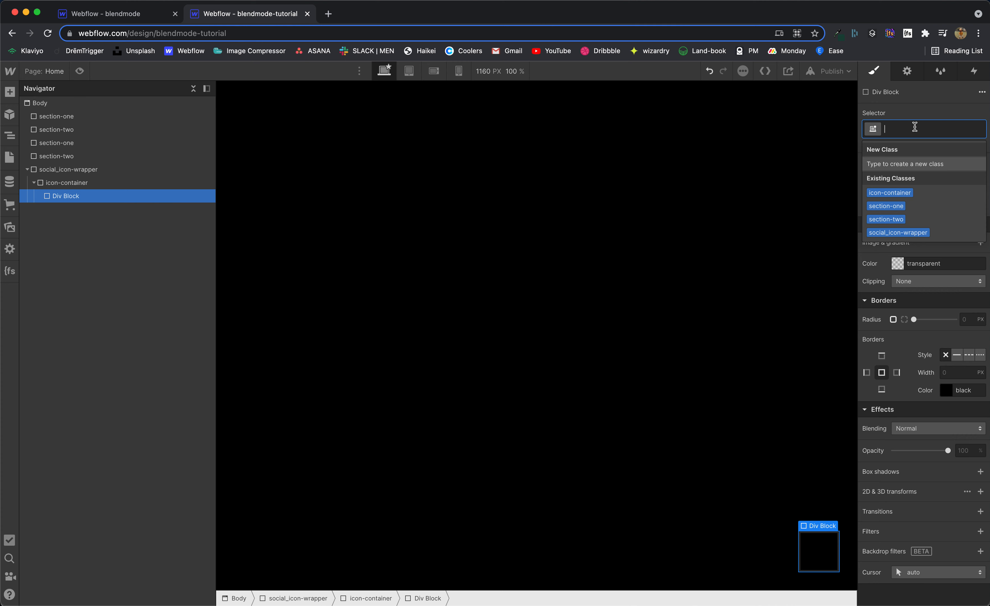
pyautogui.write('icon-')
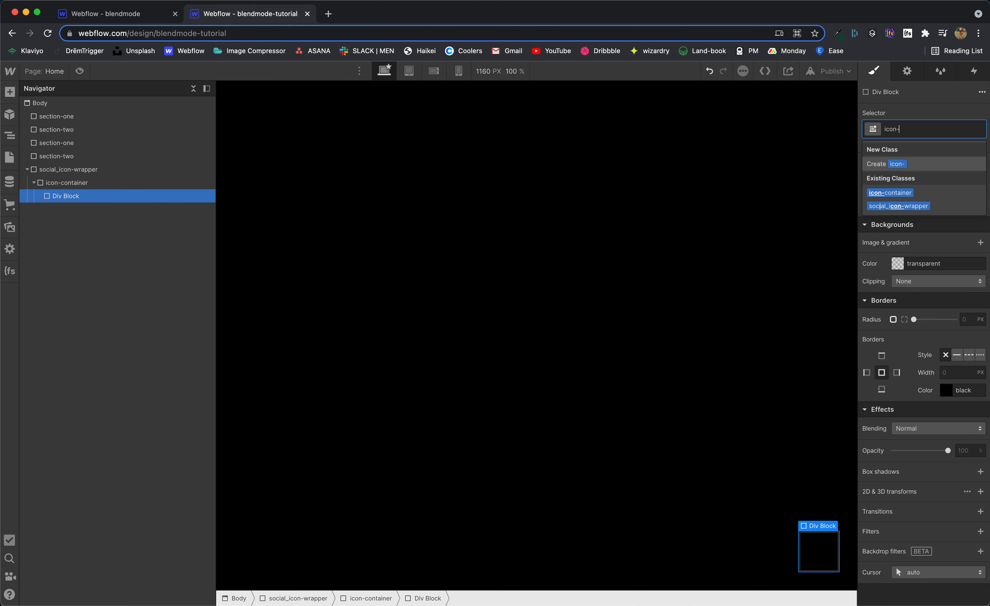
pyautogui.press('BackSpace')
pyautogui.press('BackSpace')
pyautogui.press('BackSpace')
pyautogui.press('BackSpace')
pyautogui.press('BackSpace')
pyautogui.write('soci')
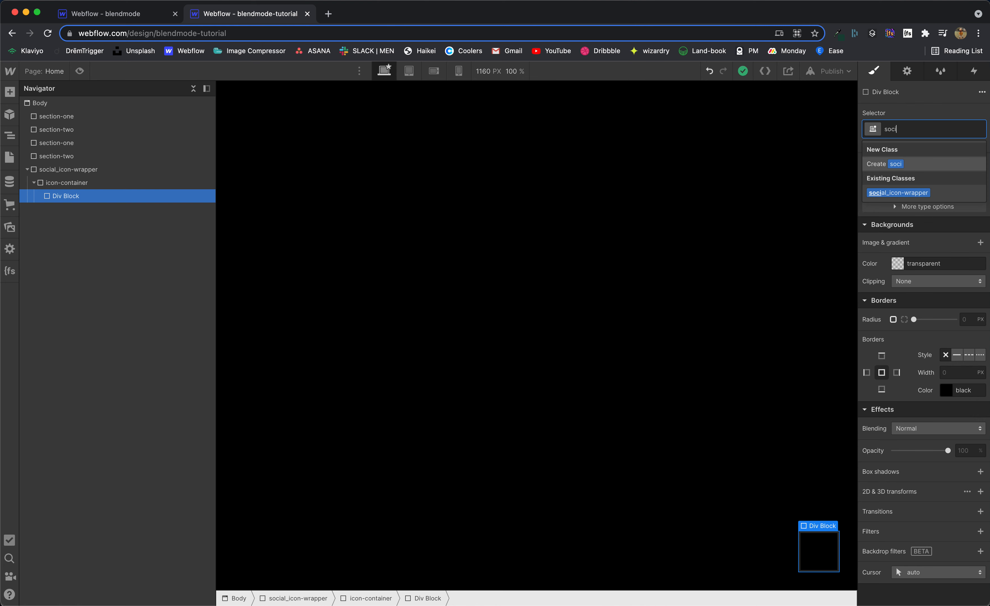
pyautogui.write('al0-ico')
pyautogui.press('BackSpace')
pyautogui.press('BackSpace')
pyautogui.press('BackSpace')
pyautogui.press('BackSpace')
pyautogui.write('l')
pyautogui.press('BackSpace')
pyautogui.write('-icon')
pyautogui.press('Return')
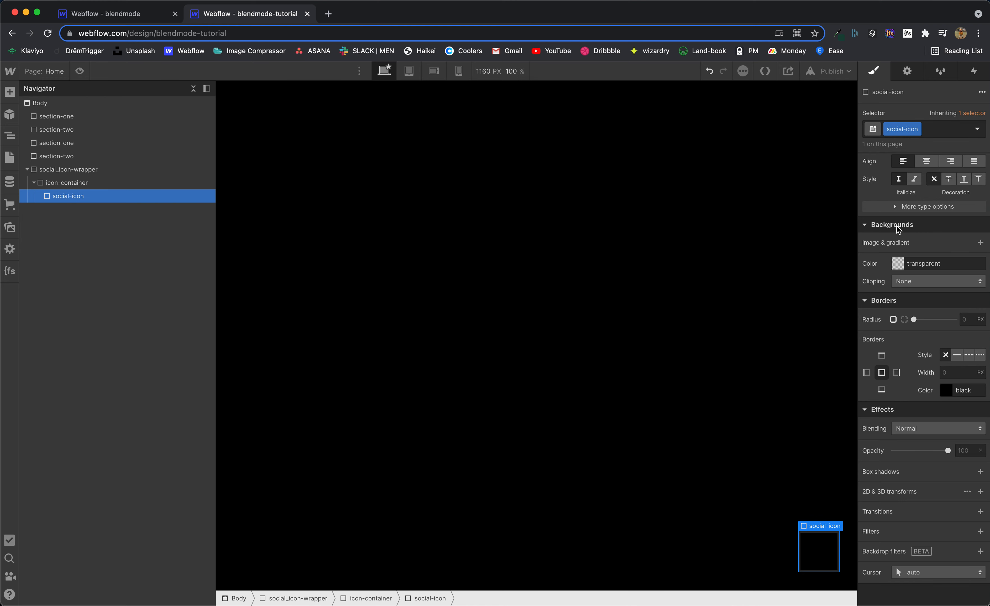
# Set social-icon's width and height to 3rem each.
pyautogui.scroll(10, 933, 400)
pyautogui.click(903, 361)
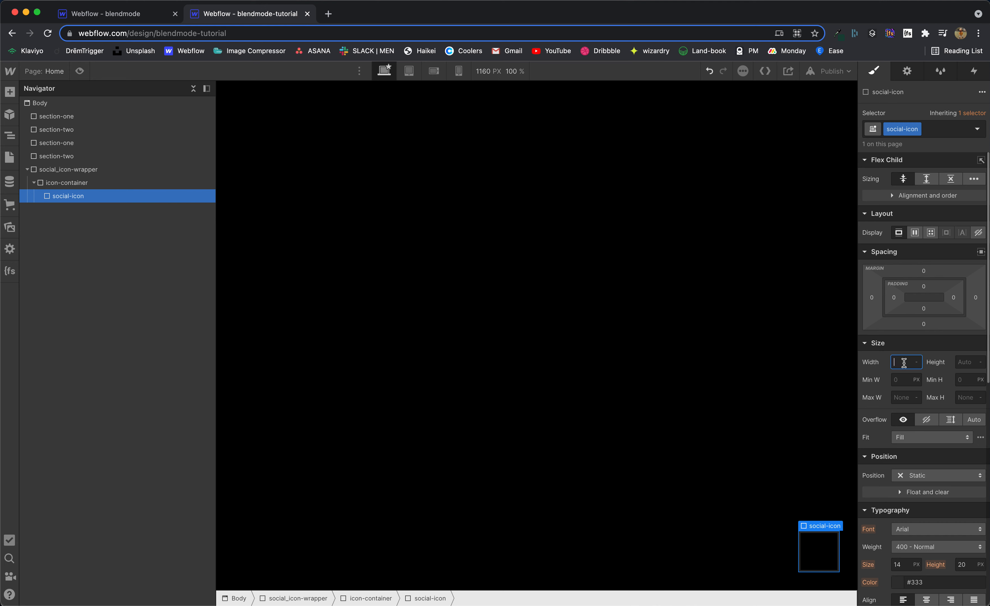
pyautogui.write('3')
pyautogui.press('Tab')
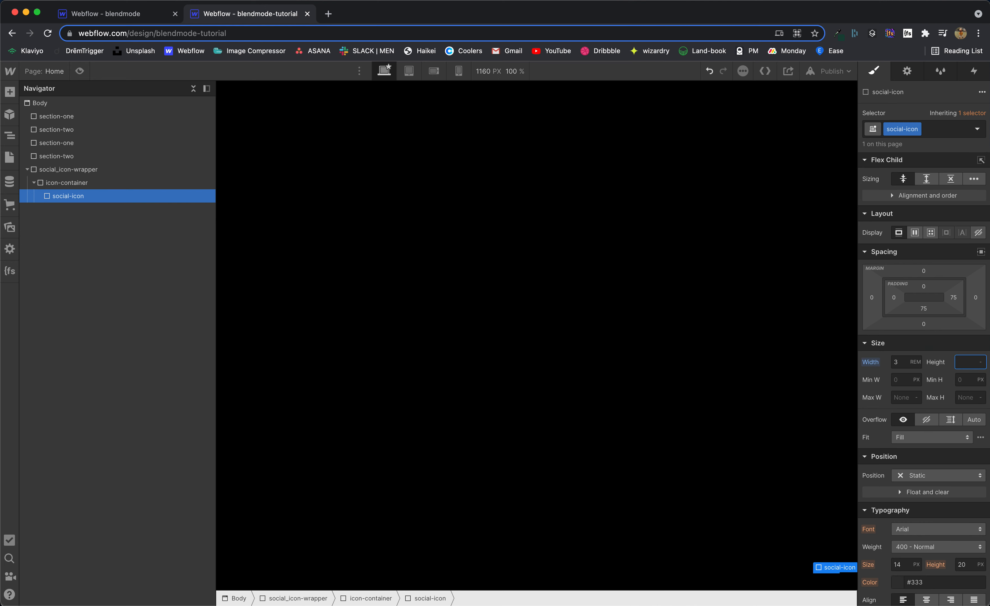
pyautogui.write('3rem')
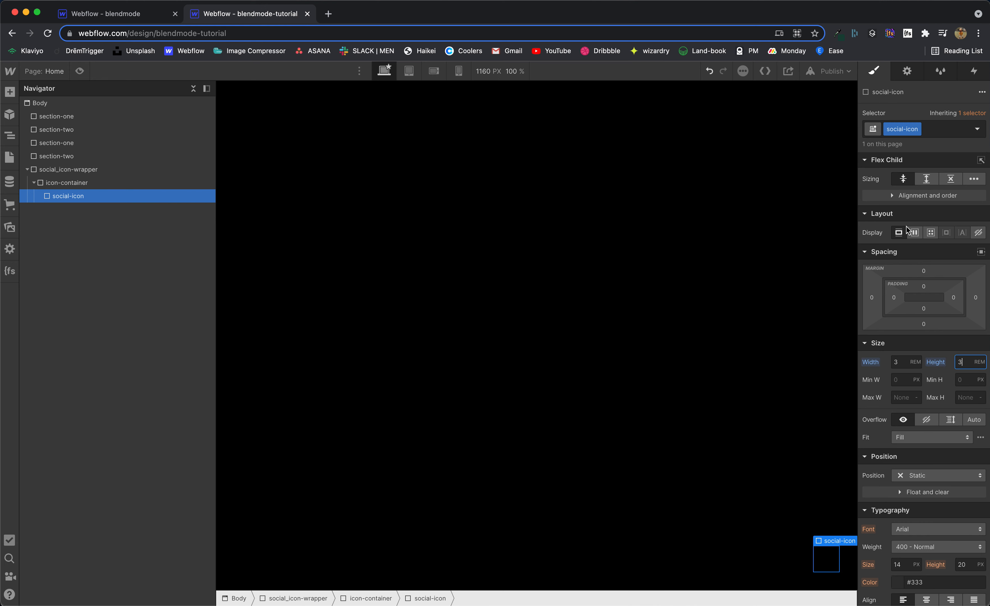
# Make social-icon a horizontal flex layout with its children centered in both align and justify.
pyautogui.click(915, 232)
pyautogui.click(920, 273)
pyautogui.click(919, 291)
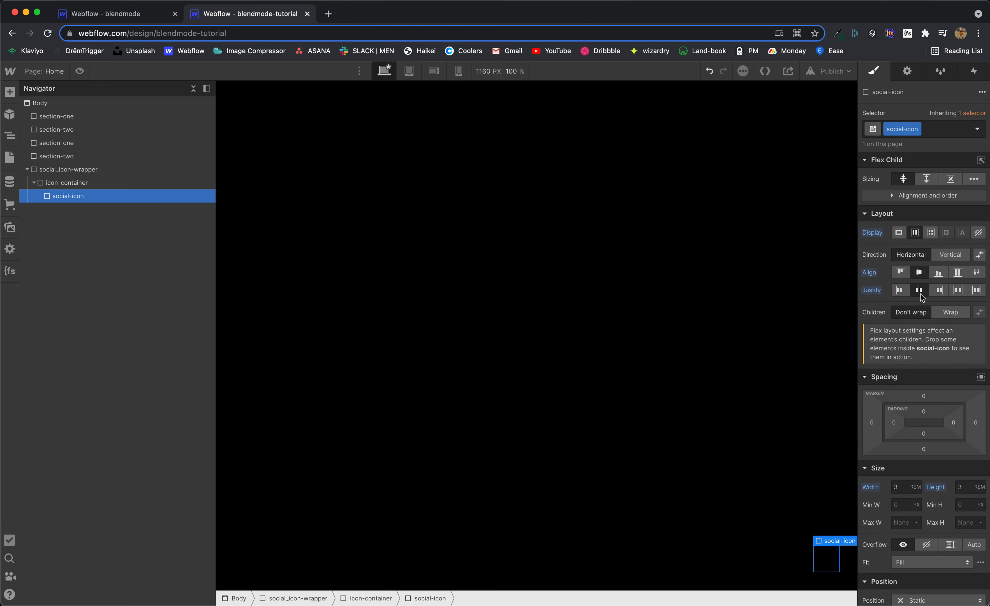
# Give social-icon a white (#ffffff) background color.
pyautogui.scroll(-4, 920, 294)
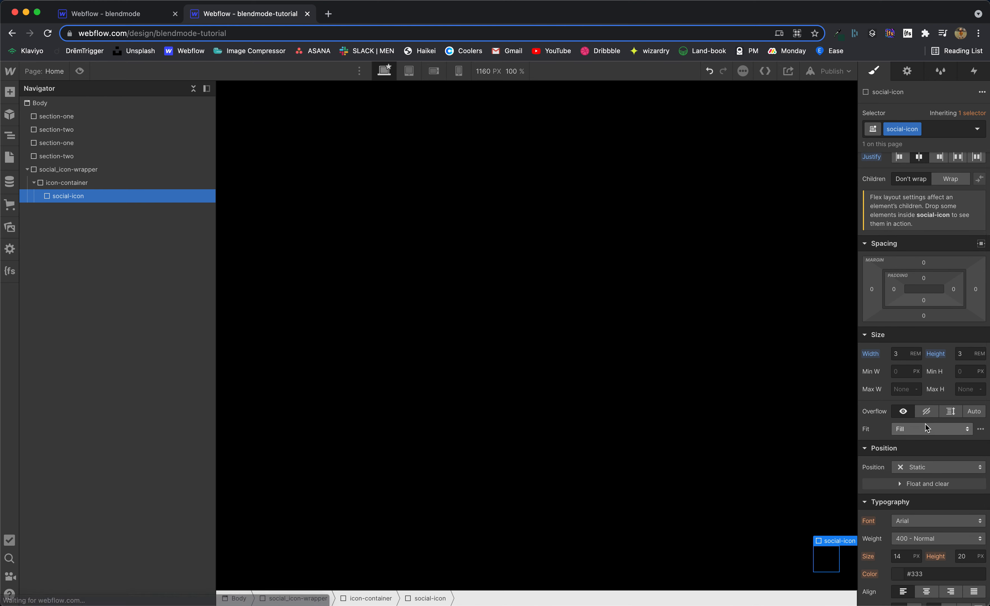
pyautogui.scroll(-6, 925, 424)
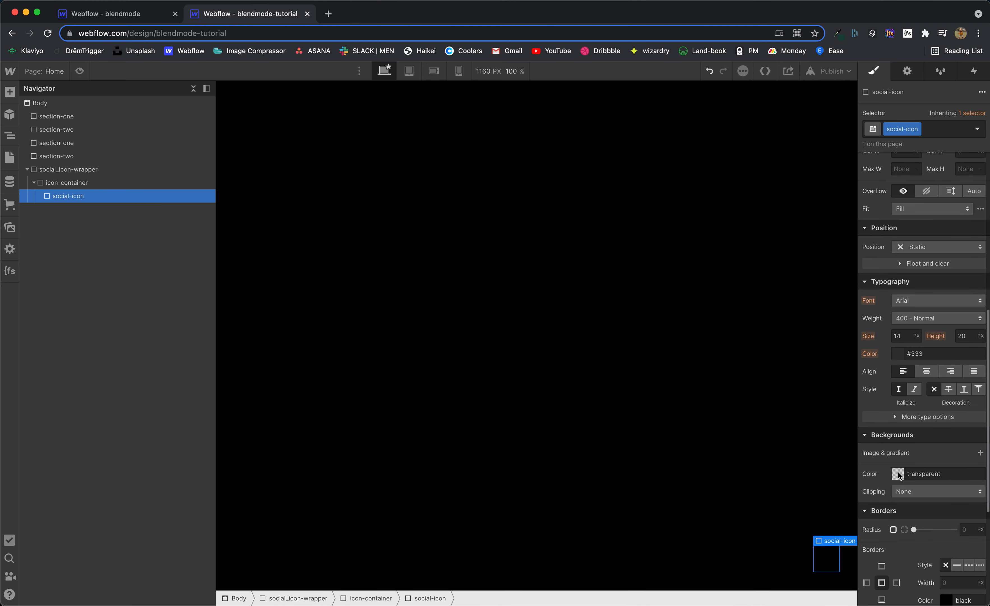
pyautogui.click(897, 474)
pyautogui.moveTo(863, 301); pyautogui.dragTo(855, 267)
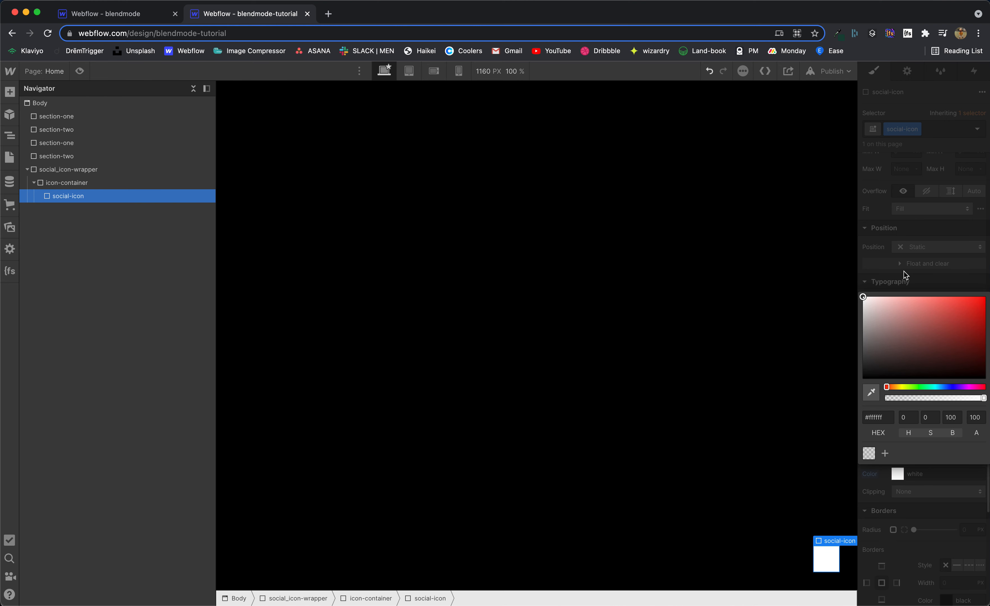
pyautogui.click(895, 279)
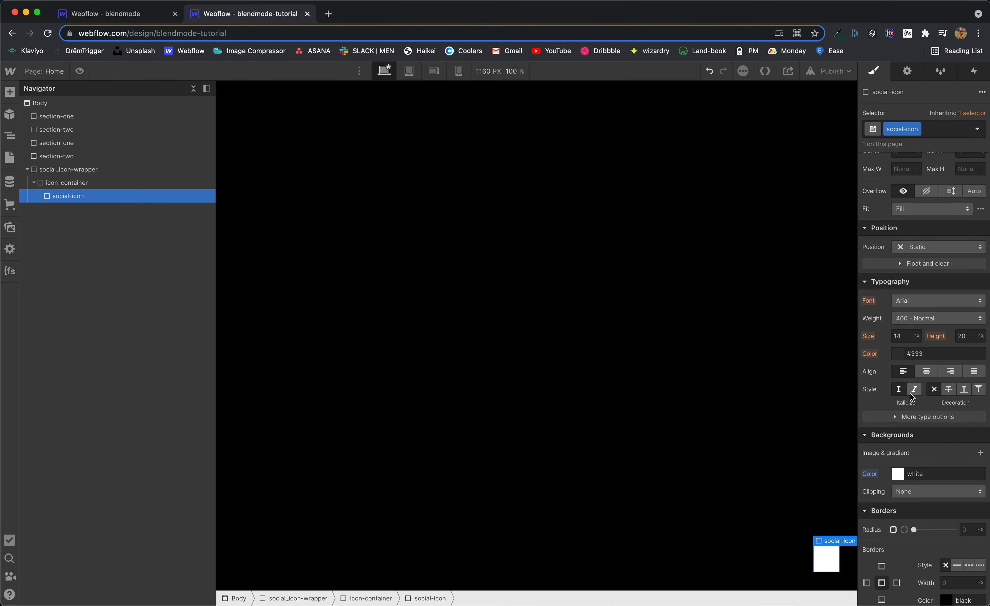
# Round social-icon into a circle with a border radius of 50%.
pyautogui.scroll(-1, 915, 471)
pyautogui.scroll(-3, 915, 471)
pyautogui.click(962, 485)
pyautogui.write('5')
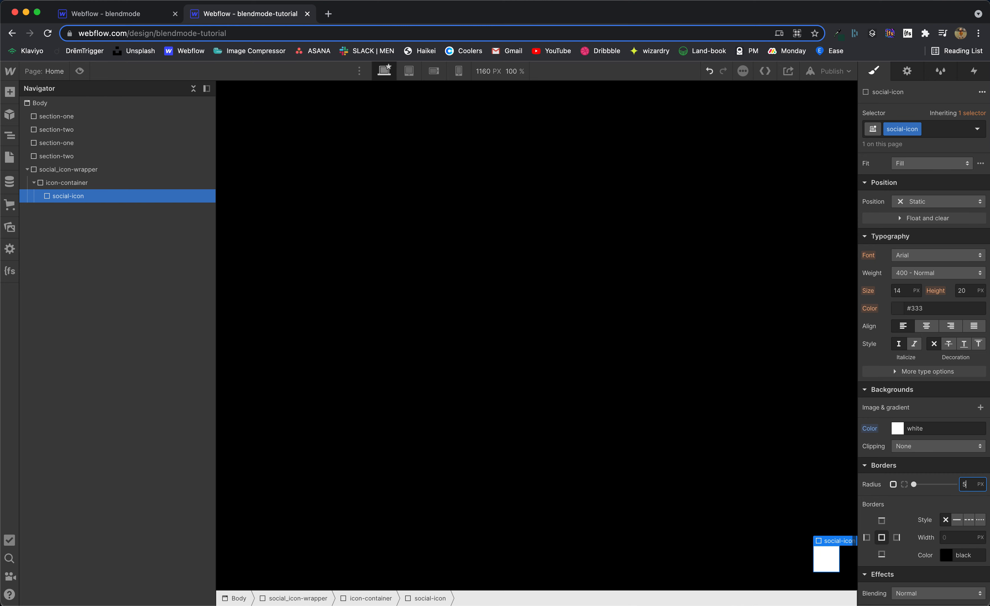
pyautogui.write('0%')
pyautogui.press('Return')
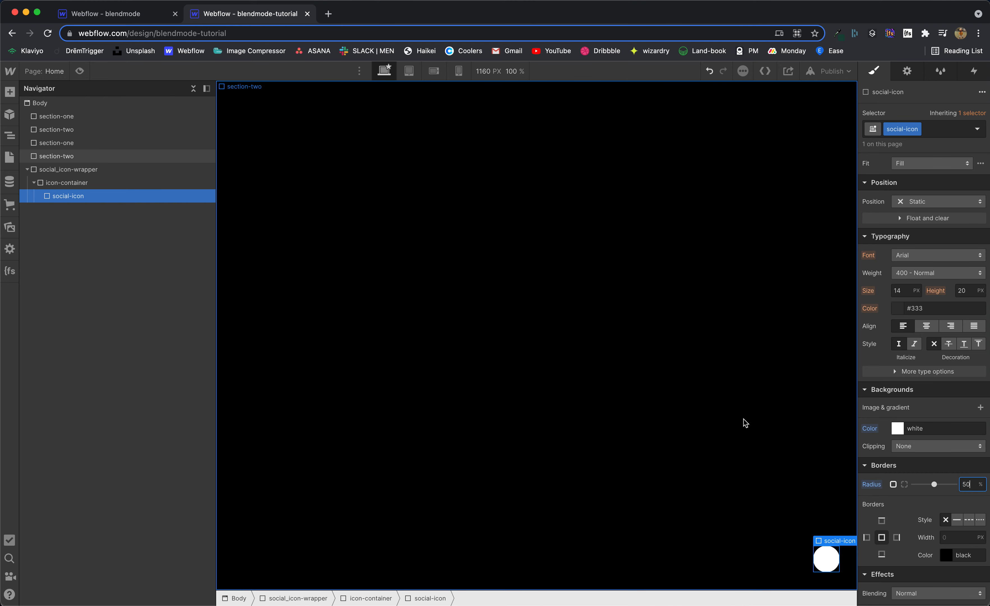
# Examine how the fixed social-icon circle looks as it passes over the light and dark sections of the page.
pyautogui.scroll(10, 744, 418)
pyautogui.scroll(15, 744, 418)
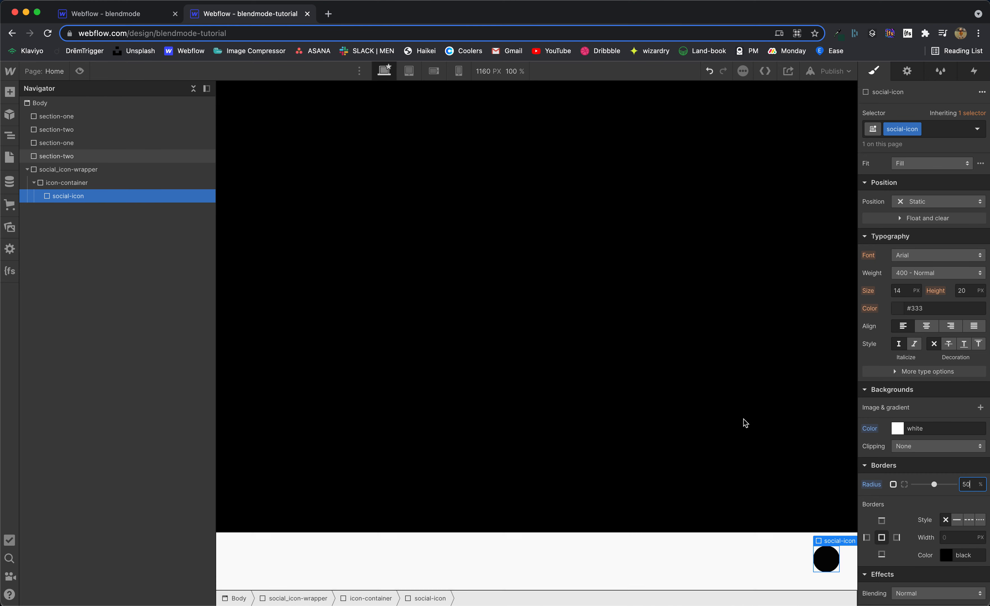
pyautogui.scroll(-10, 744, 418)
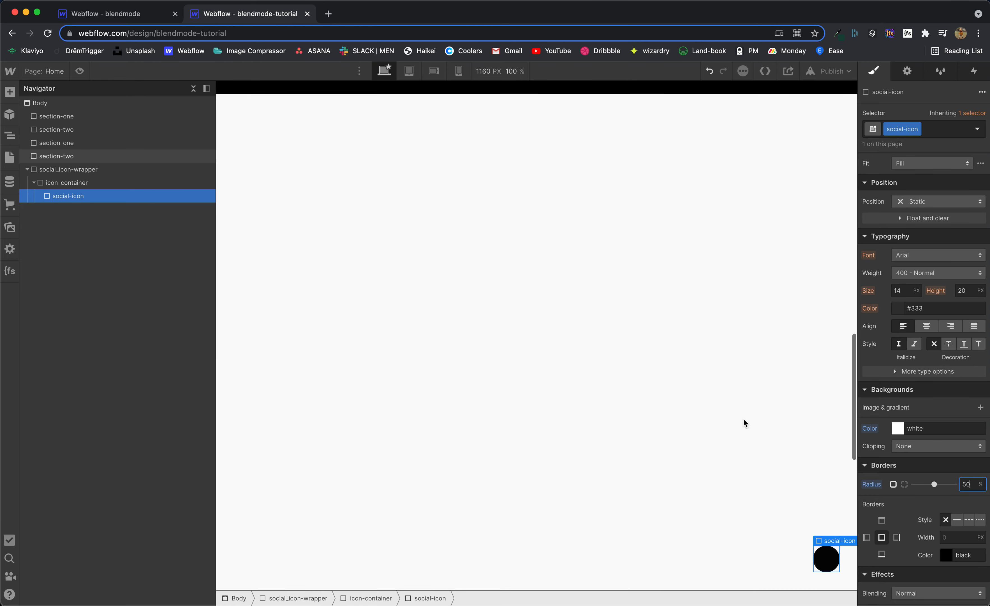
pyautogui.scroll(-10, 744, 419)
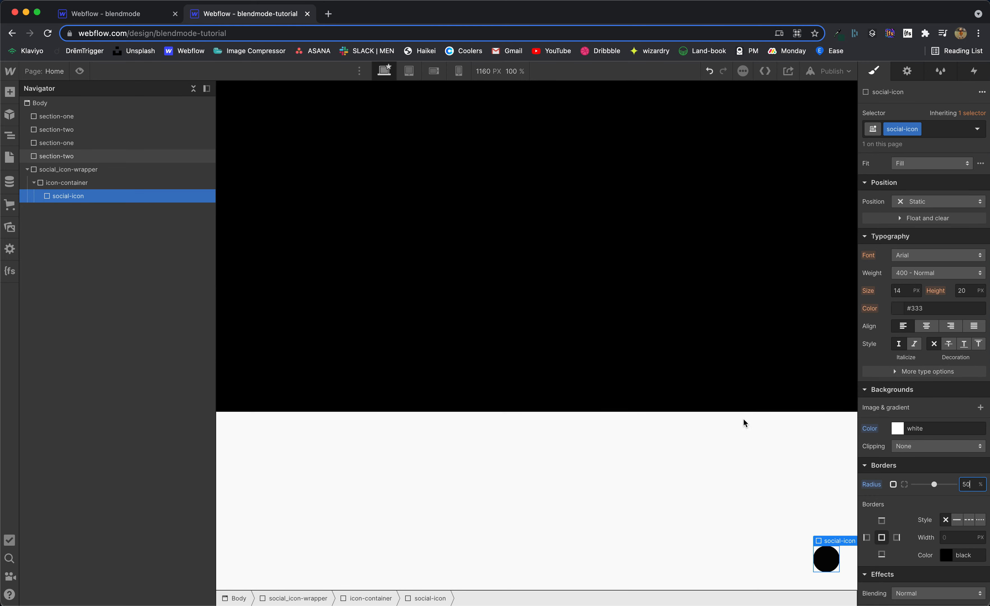
pyautogui.scroll(5, 744, 419)
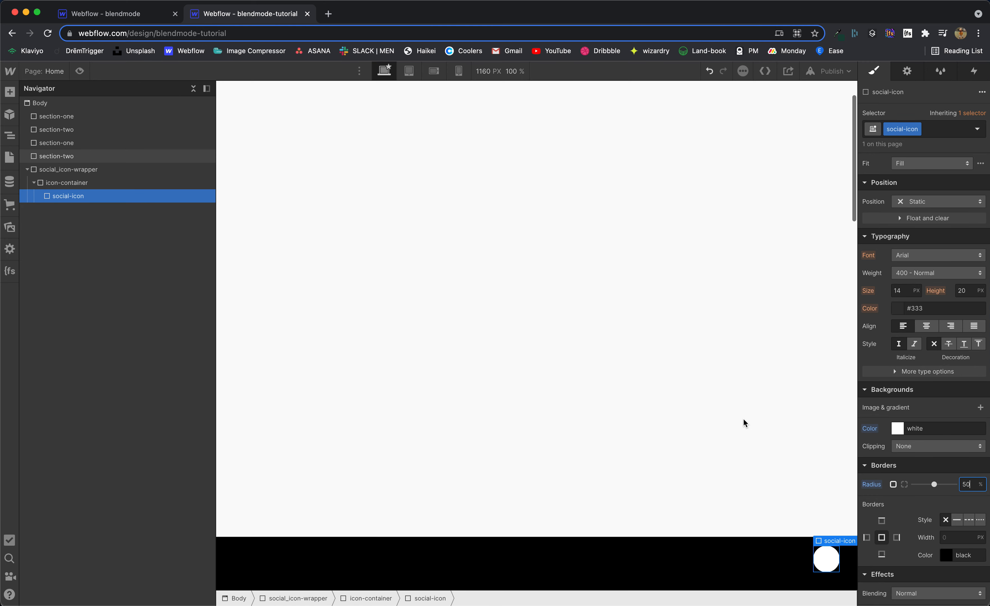
pyautogui.scroll(-1, 744, 418)
pyautogui.scroll(1, 743, 417)
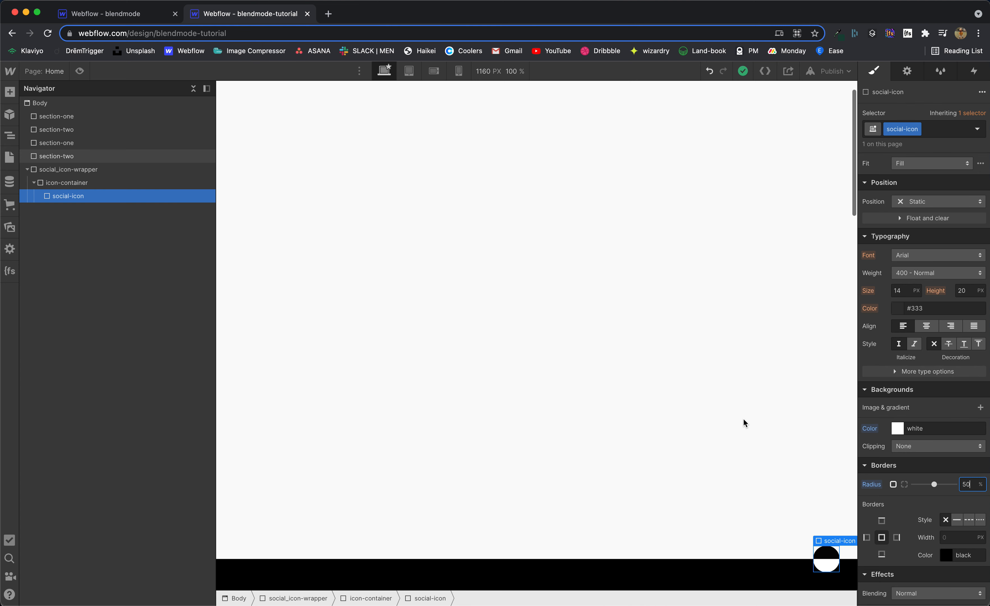
pyautogui.scroll(1, 743, 418)
pyautogui.scroll(-1, 744, 418)
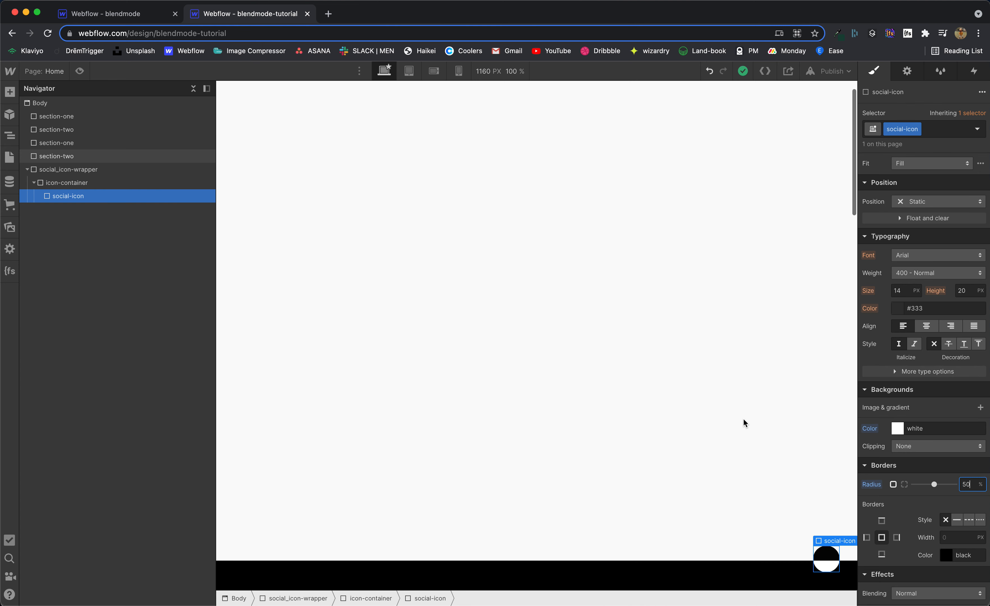
pyautogui.scroll(1, 743, 418)
pyautogui.scroll(-1, 744, 417)
pyautogui.scroll(-5, 743, 419)
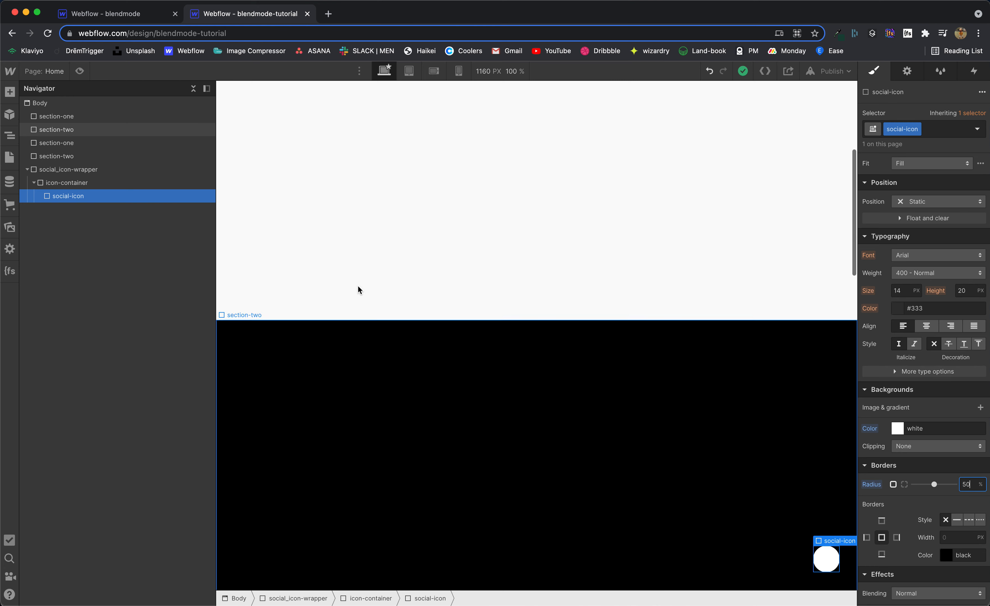
# With social-icon selected, open the Boxicons website in a new browser tab.
pyautogui.click(67, 198)
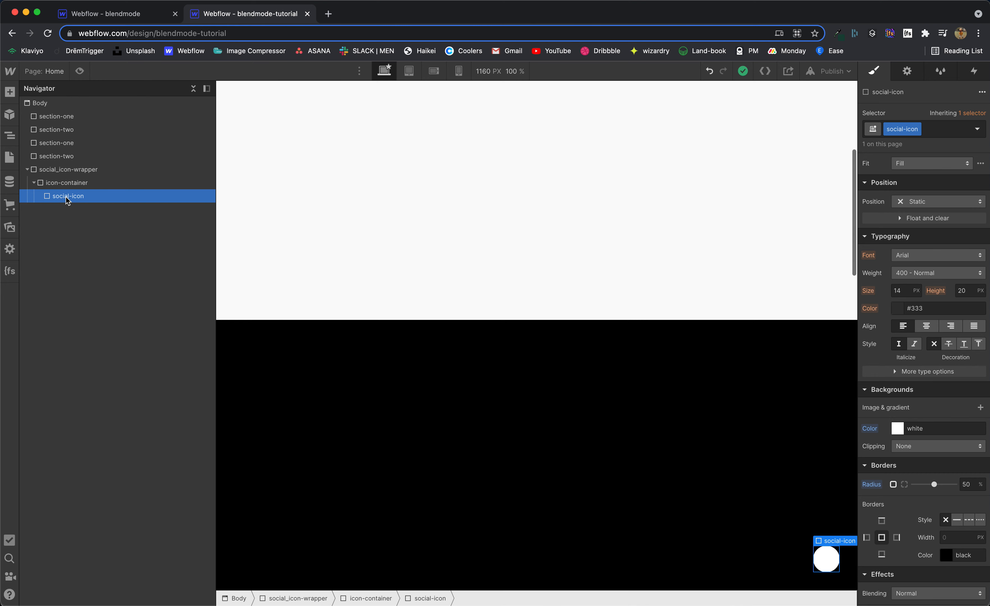
pyautogui.click(329, 16)
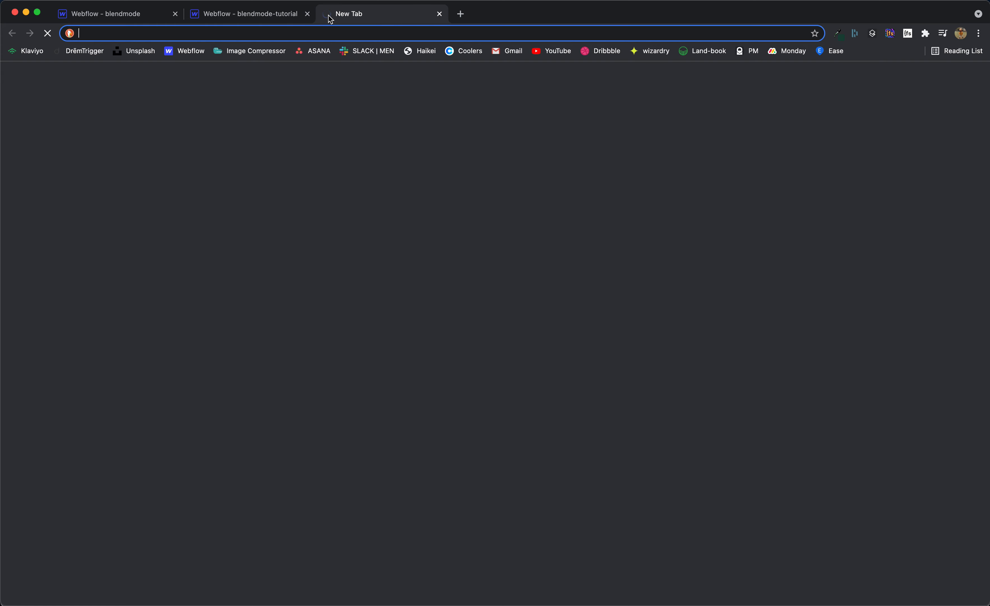
pyautogui.write('bo')
pyautogui.press('Return')
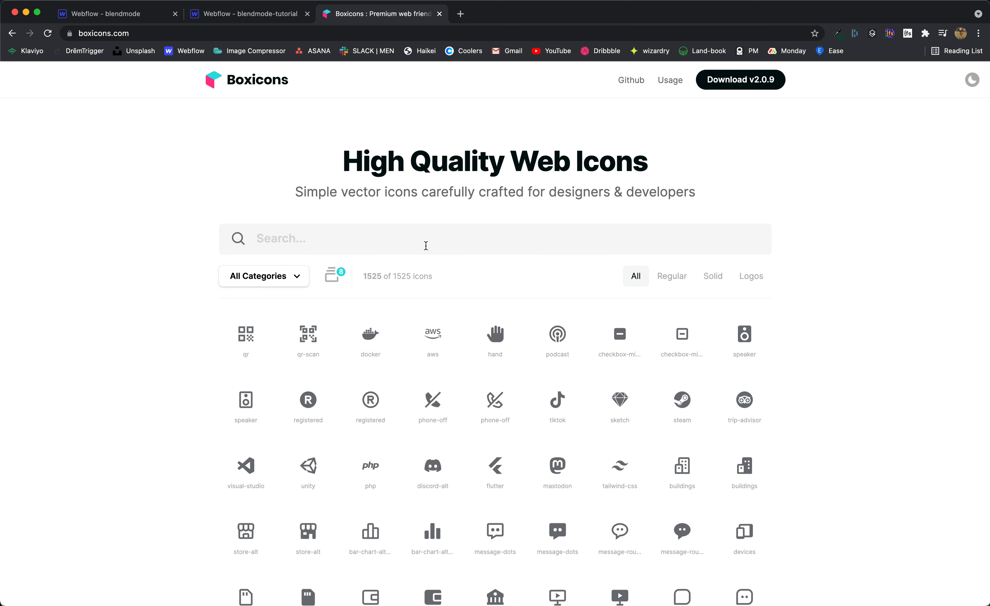
# Search Boxicons for "twi", open the twitter icon and copy its SVG code.
pyautogui.click(425, 245)
pyautogui.write('twi')
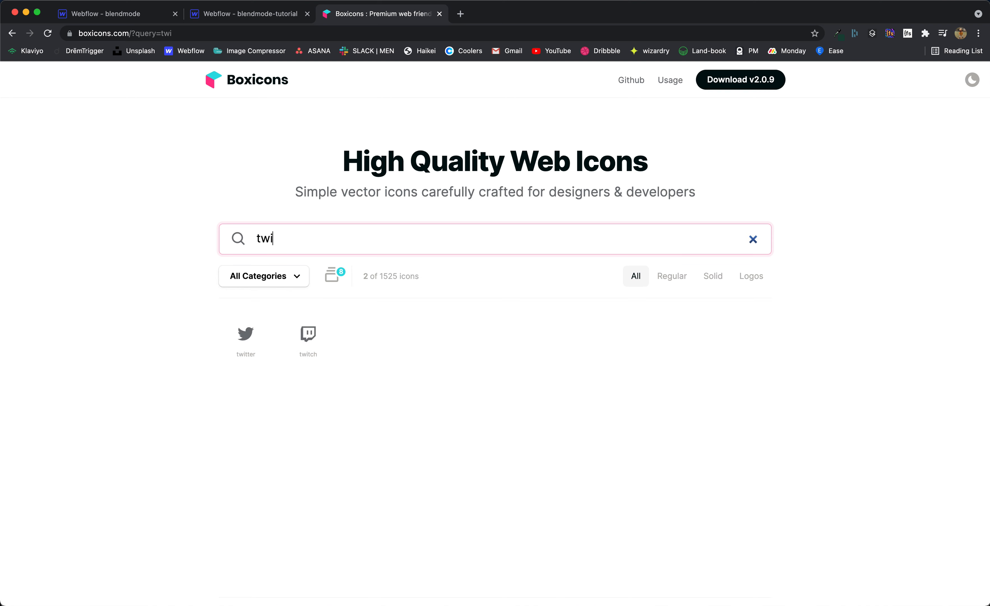
pyautogui.click(237, 352)
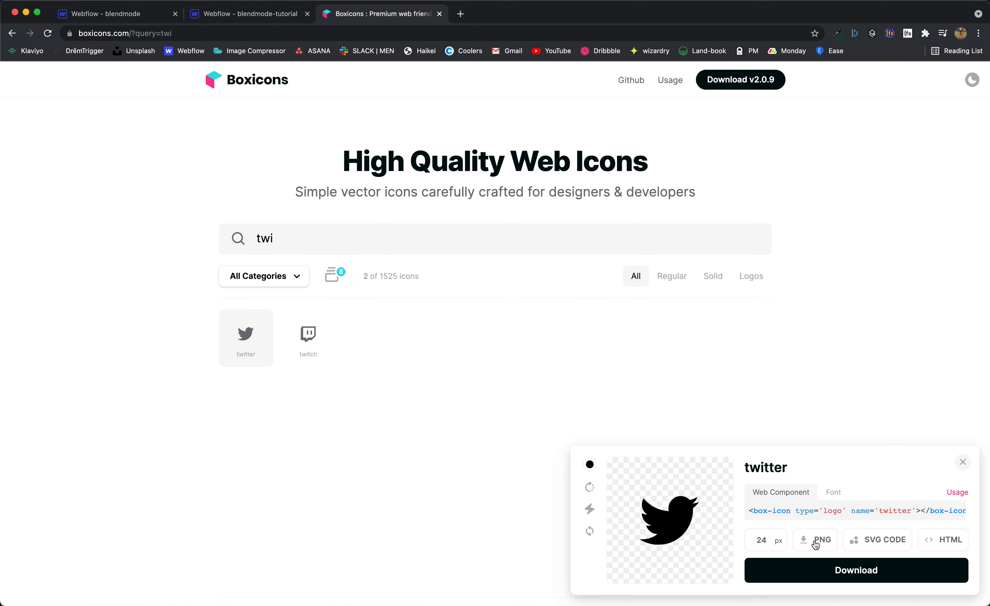
pyautogui.click(878, 542)
# Back in the Webflow blendmode-tutorial project, add an HTML Embed inside social-icon and paste the twitter SVG code into it.
pyautogui.click(261, 15)
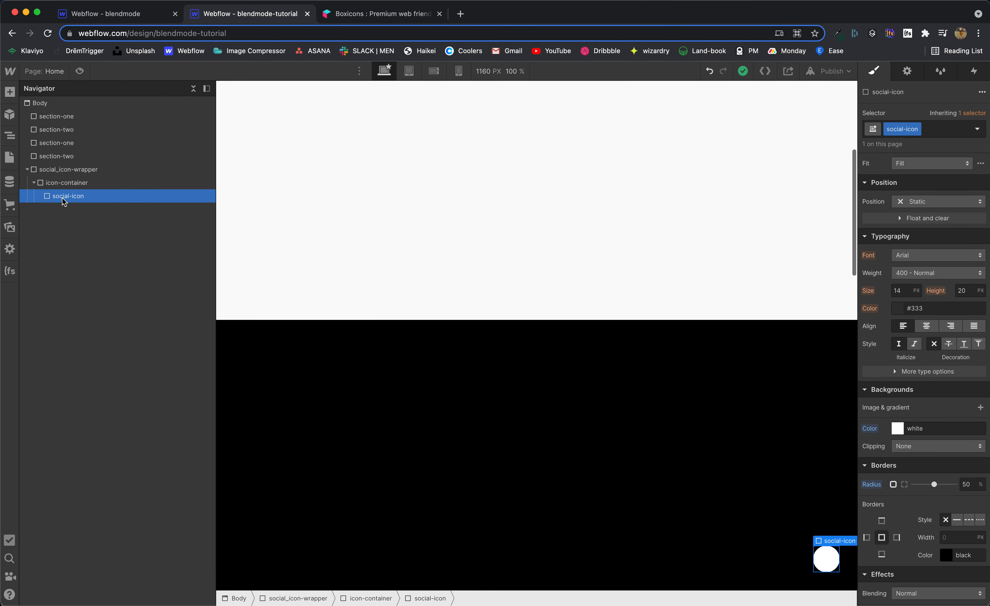
pyautogui.press('super+e')
pyautogui.write('emb')
pyautogui.press('Return')
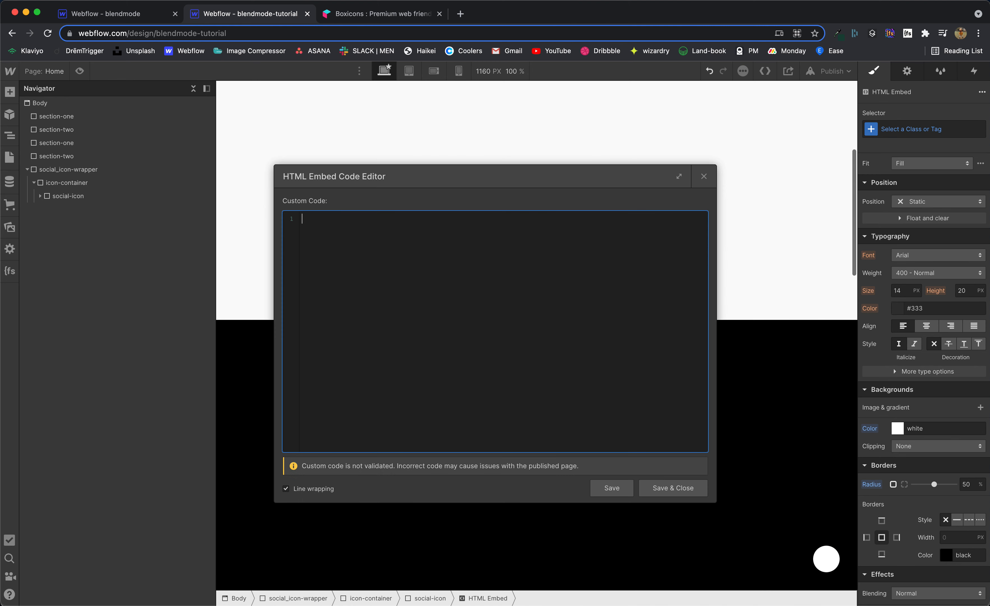
pyautogui.press('super+v')
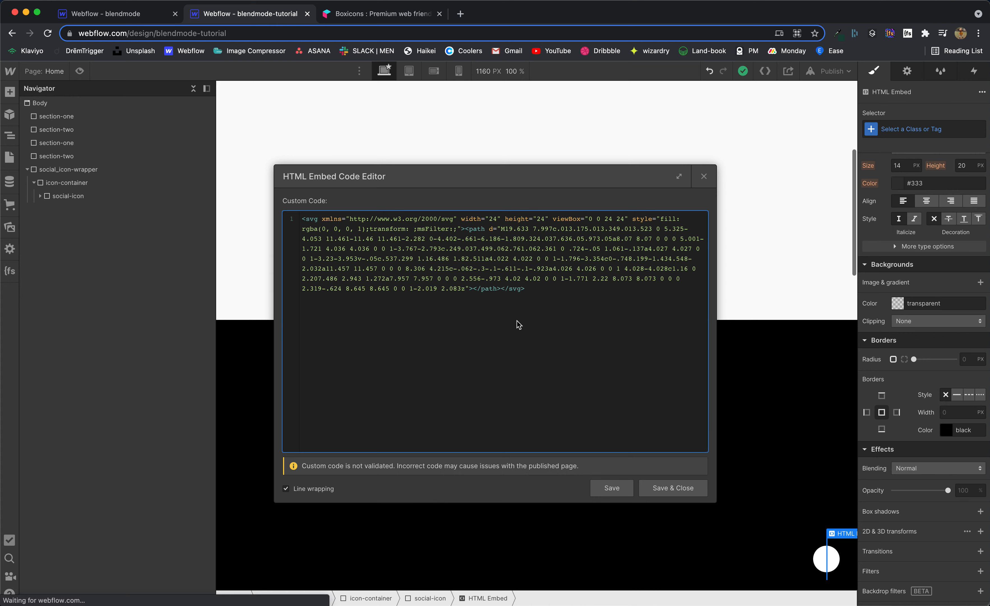
# In the twitter SVG code, set width to currentWidth and height to currentHeight, add fill="currentColor" to the path, and save the embed.
pyautogui.doubleClick(490, 221)
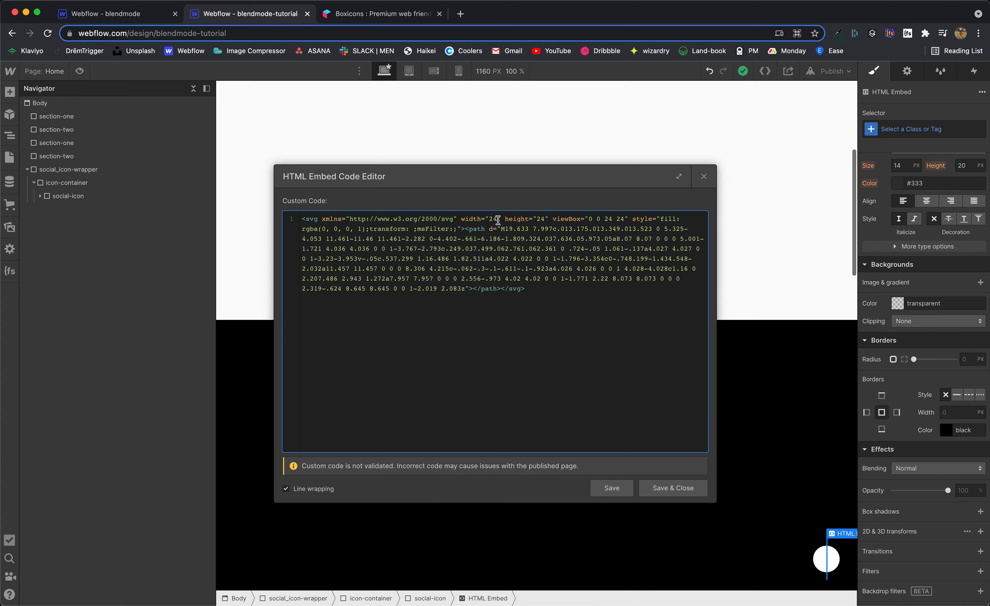
pyautogui.press('BackSpace')
pyautogui.write('currentWi')
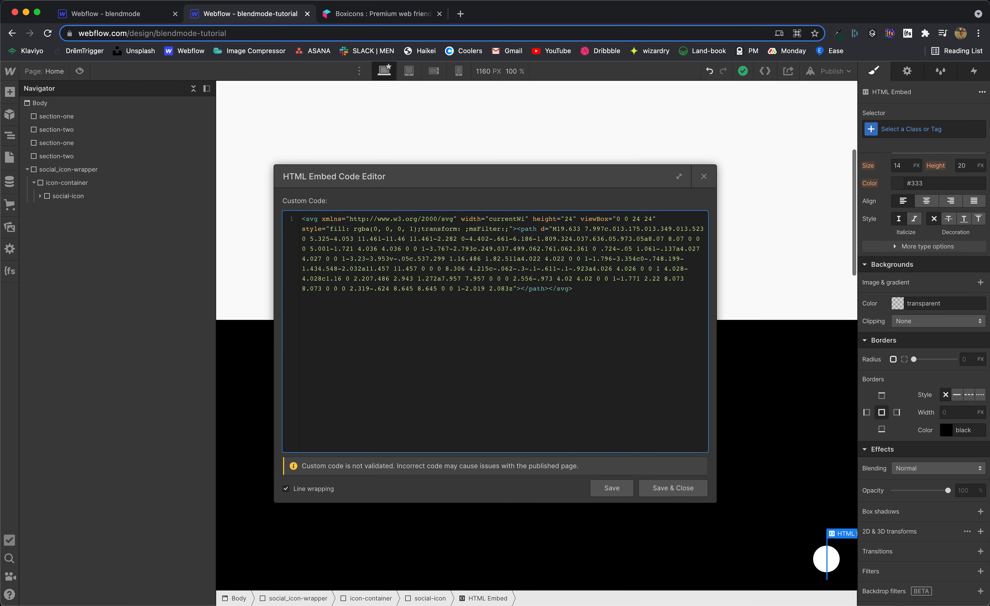
pyautogui.write('dth')
pyautogui.doubleClick(583, 219)
pyautogui.press('BackSpace')
pyautogui.write('currentHeight')
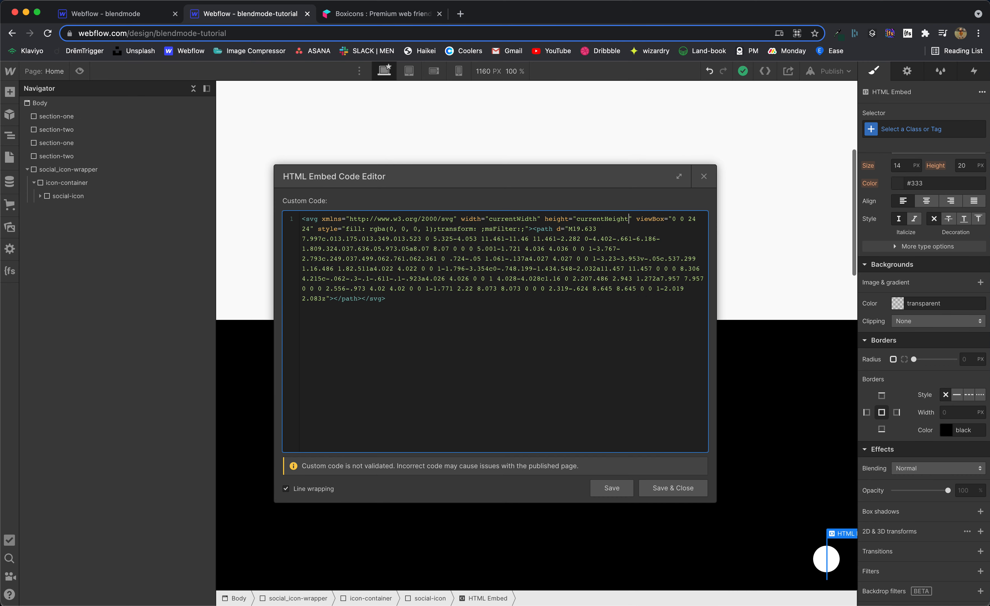
pyautogui.click(330, 299)
pyautogui.write('fill="currentColor"')
pyautogui.click(673, 487)
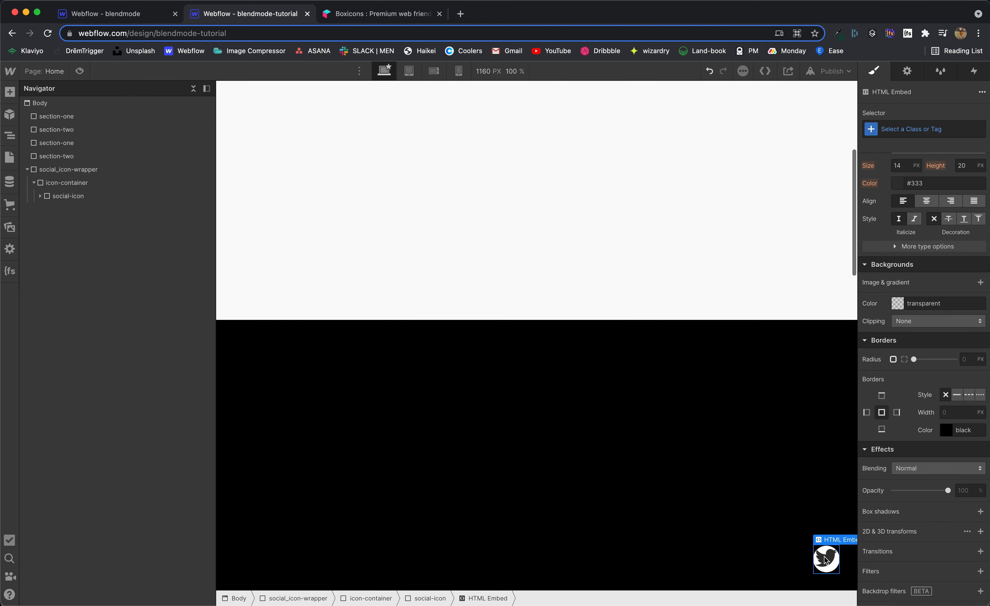
# Set the HTML Embed's width and height to 2rem.
pyautogui.scroll(6, 918, 329)
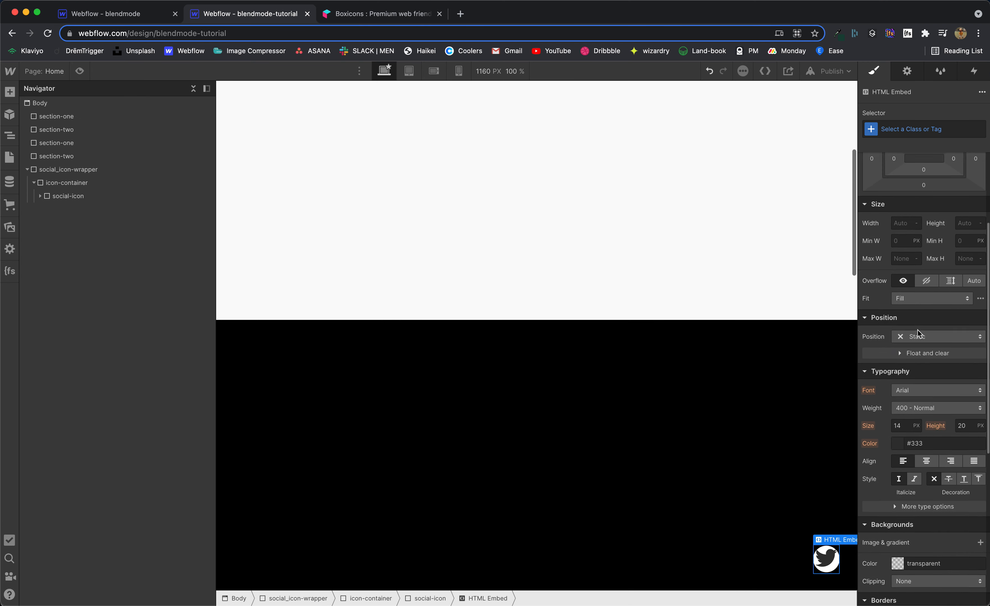
pyautogui.scroll(4, 918, 329)
pyautogui.click(898, 355)
pyautogui.write('2')
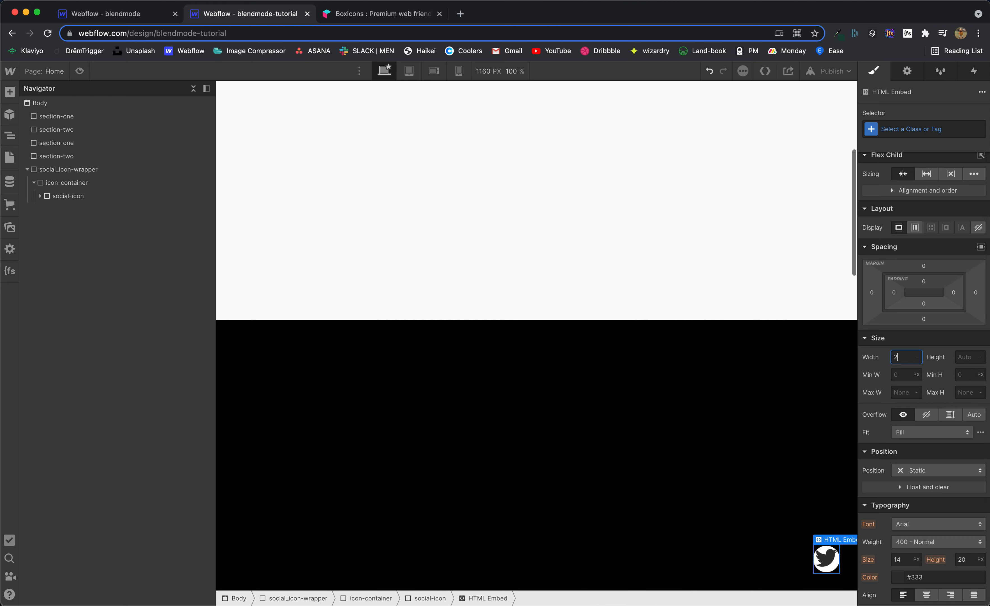
pyautogui.write('rem')
pyautogui.press('Tab')
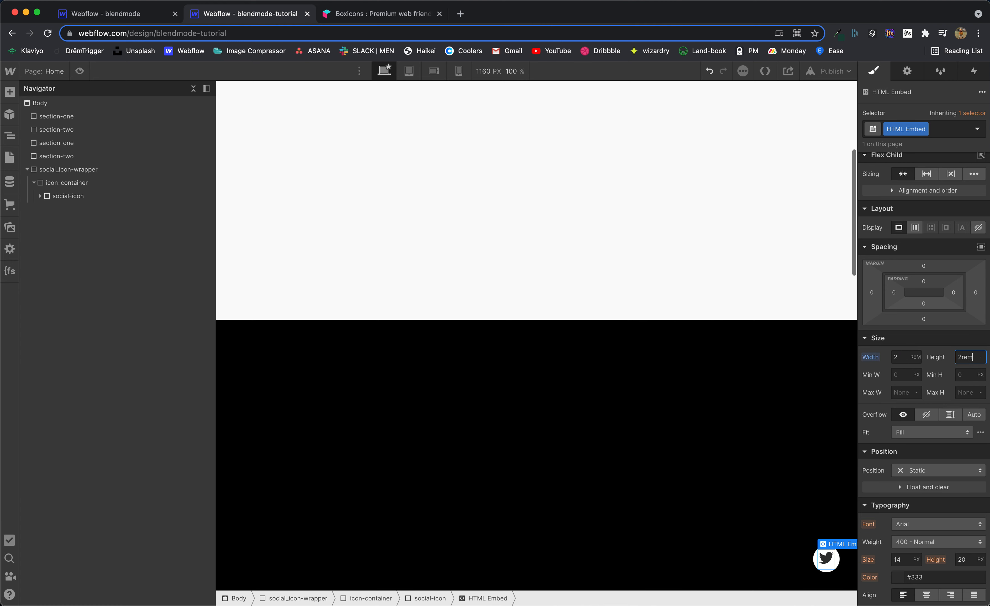
pyautogui.write('2rem')
pyautogui.press('Return')
# Set the HTML Embed's text color to black and check the icon at the section boundary.
pyautogui.scroll(-5, 863, 407)
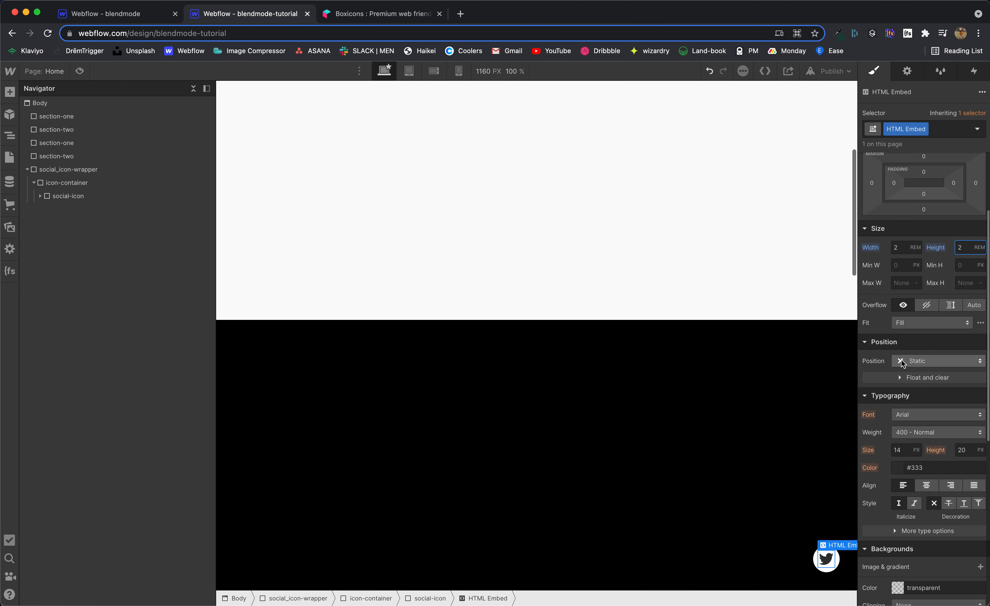
pyautogui.click(897, 467)
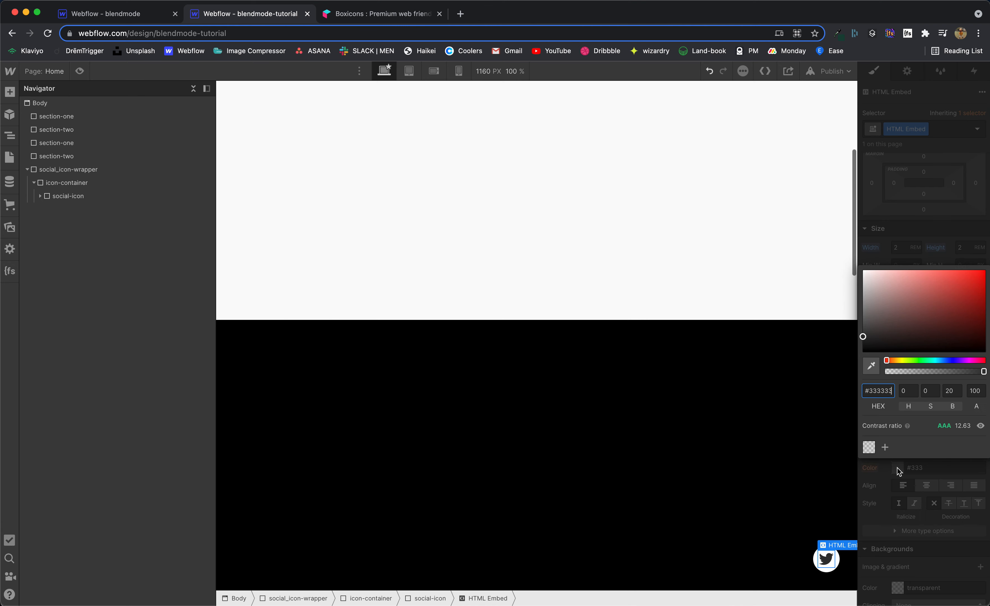
pyautogui.moveTo(861, 336); pyautogui.dragTo(862, 352)
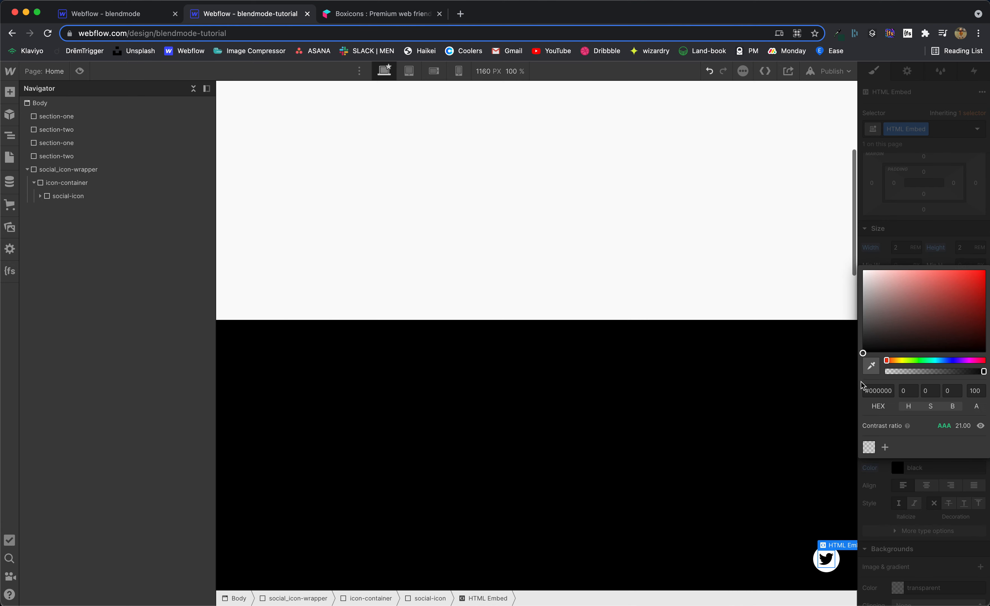
pyautogui.click(787, 521)
pyautogui.scroll(5, 788, 517)
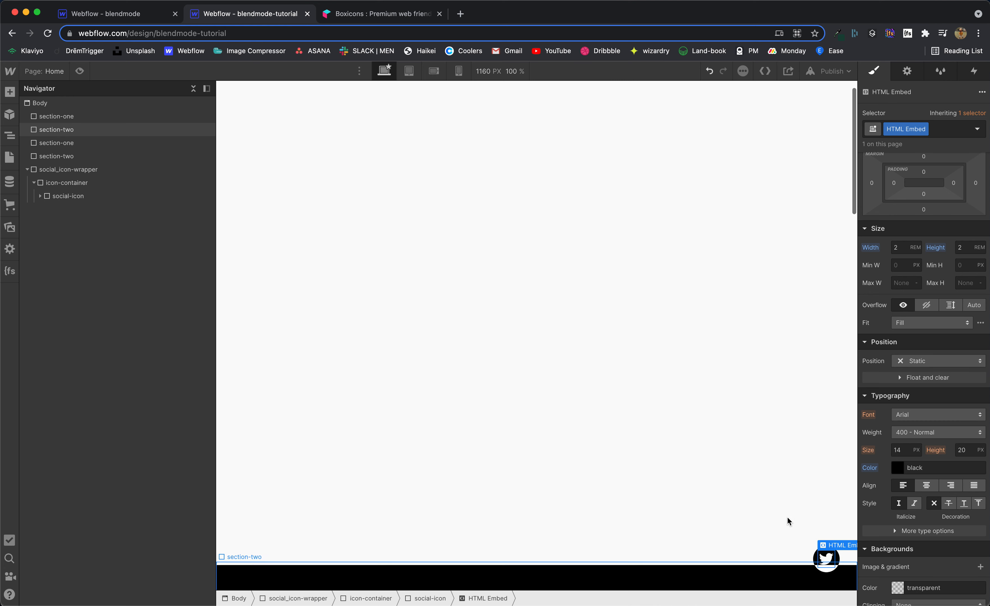
# Give the social-icon block a 2rem bottom margin and duplicate it twice inside icon-container.
pyautogui.click(736, 543)
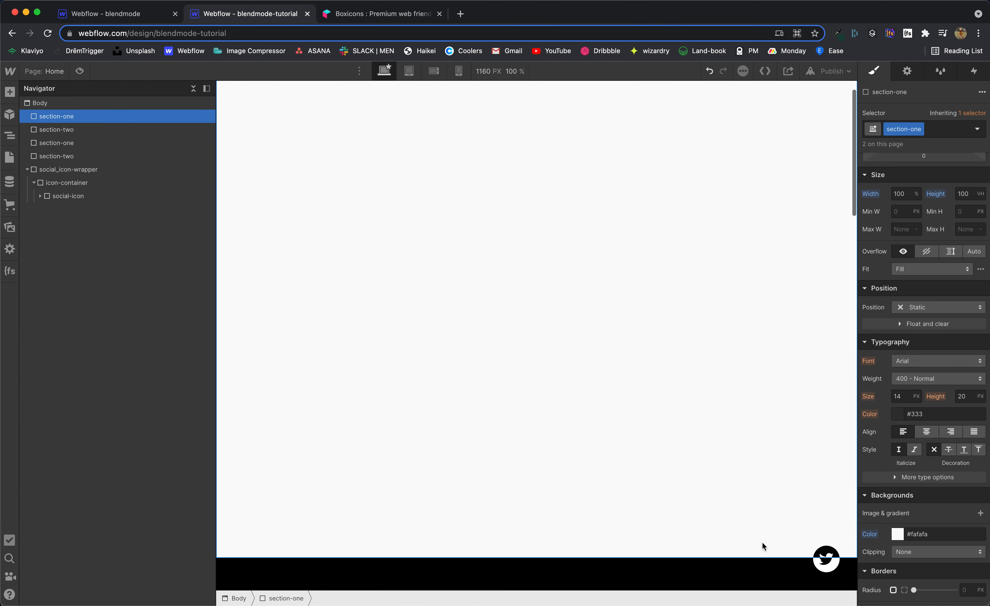
pyautogui.click(69, 196)
pyautogui.click(73, 186)
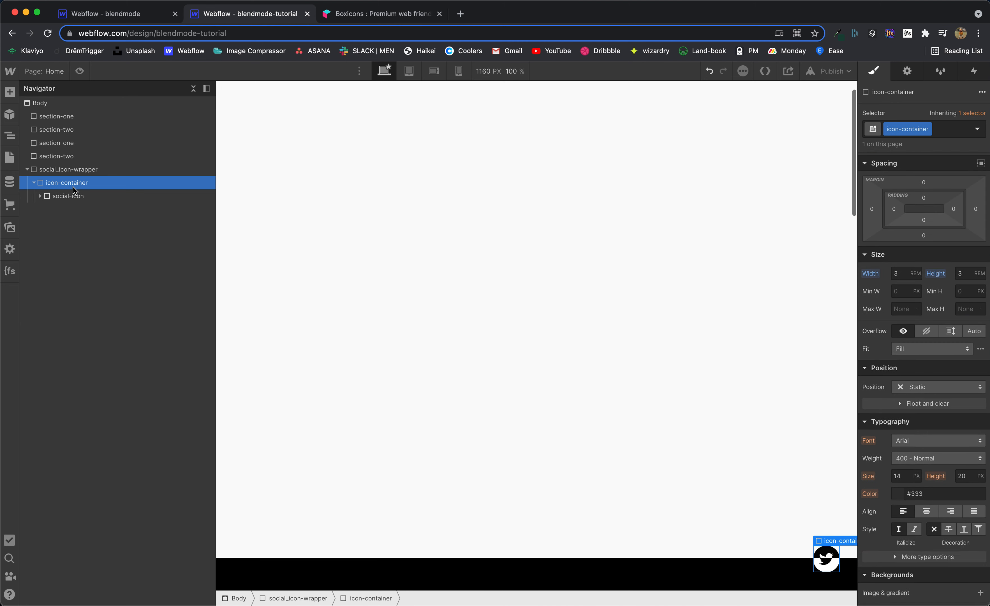
pyautogui.click(71, 198)
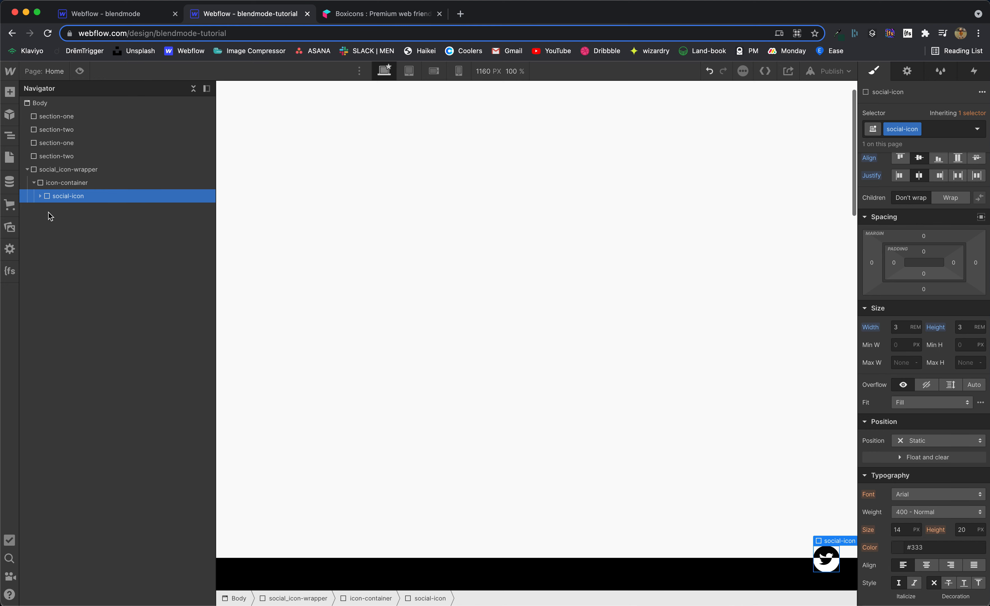
pyautogui.click(925, 289)
pyautogui.write('2rem')
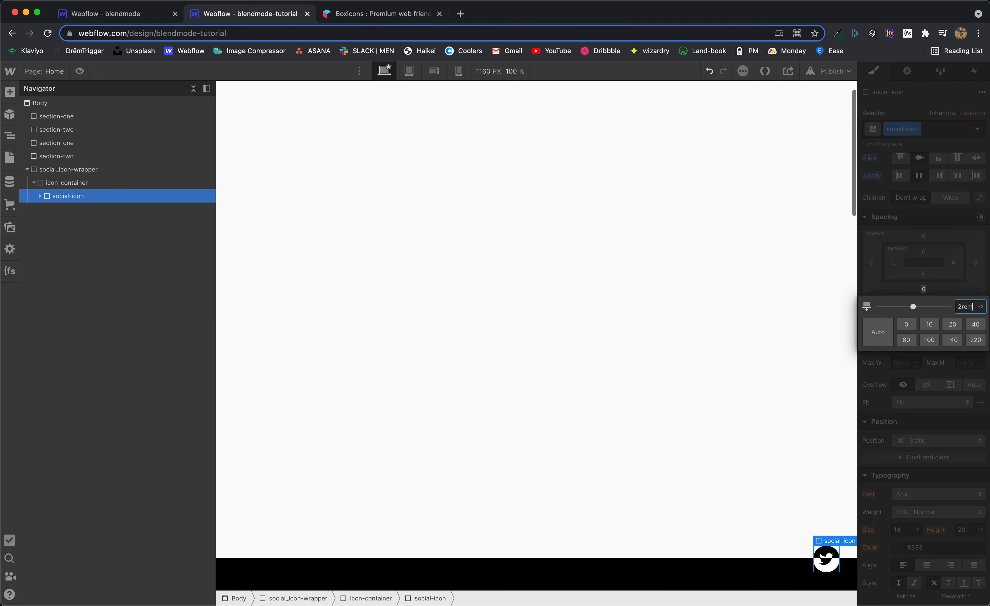
pyautogui.press('Return')
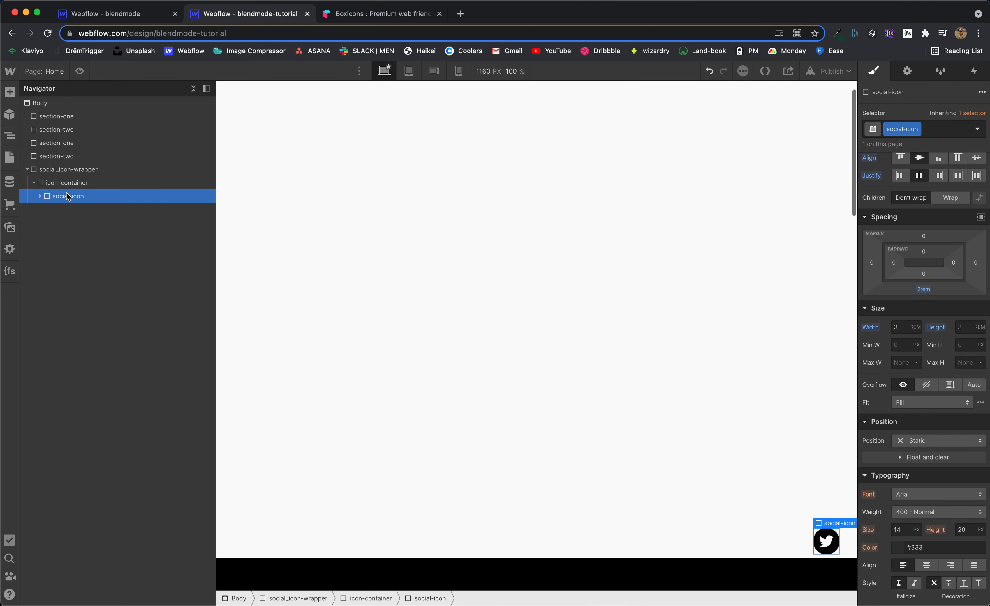
pyautogui.press('super+d')
pyautogui.press('super+d')
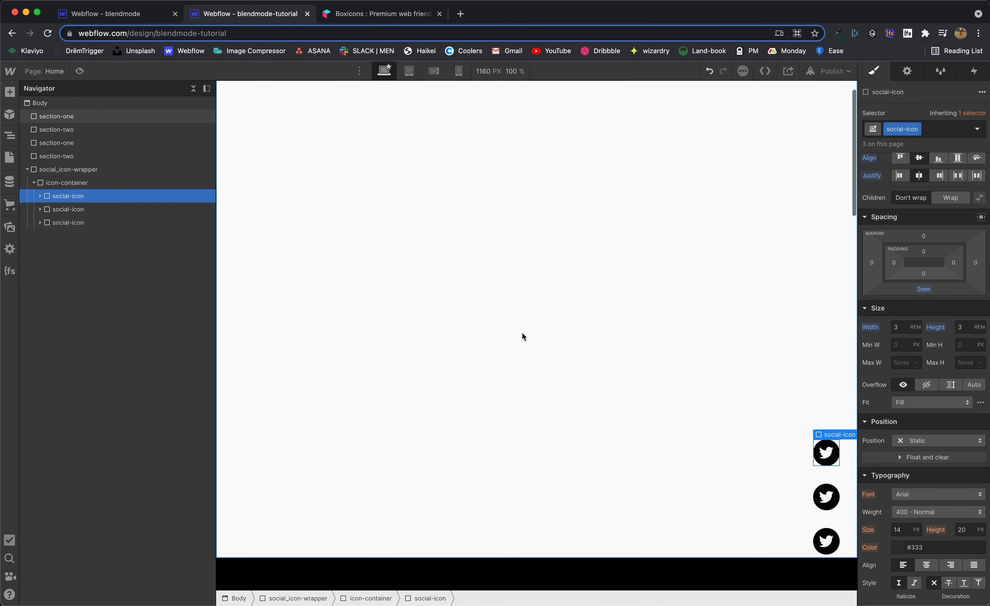
# Rename the class of the HTML Embed in the second social-icon to social-embed.
pyautogui.click(38, 211)
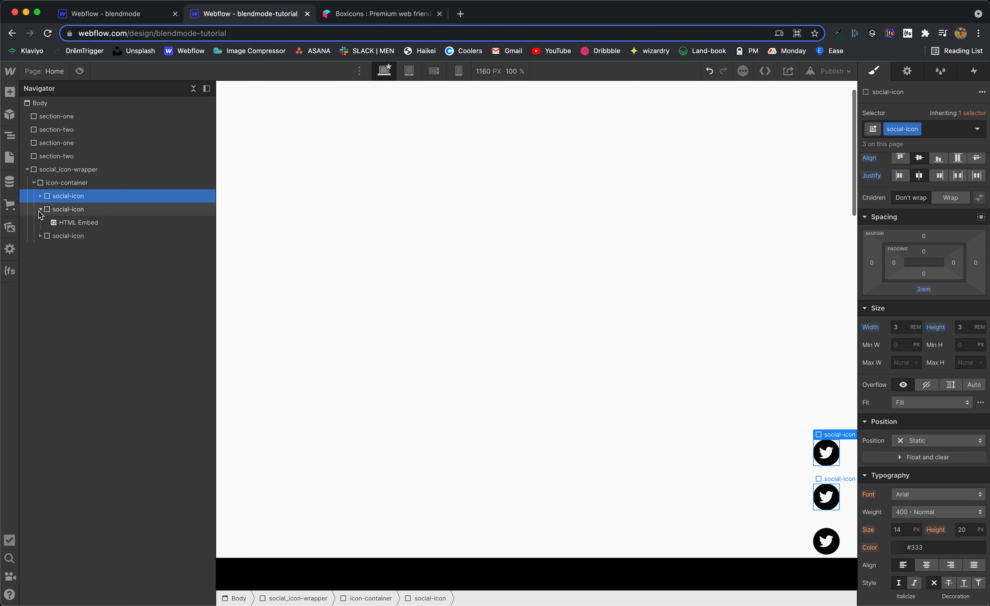
pyautogui.click(58, 221)
pyautogui.doubleClick(906, 129)
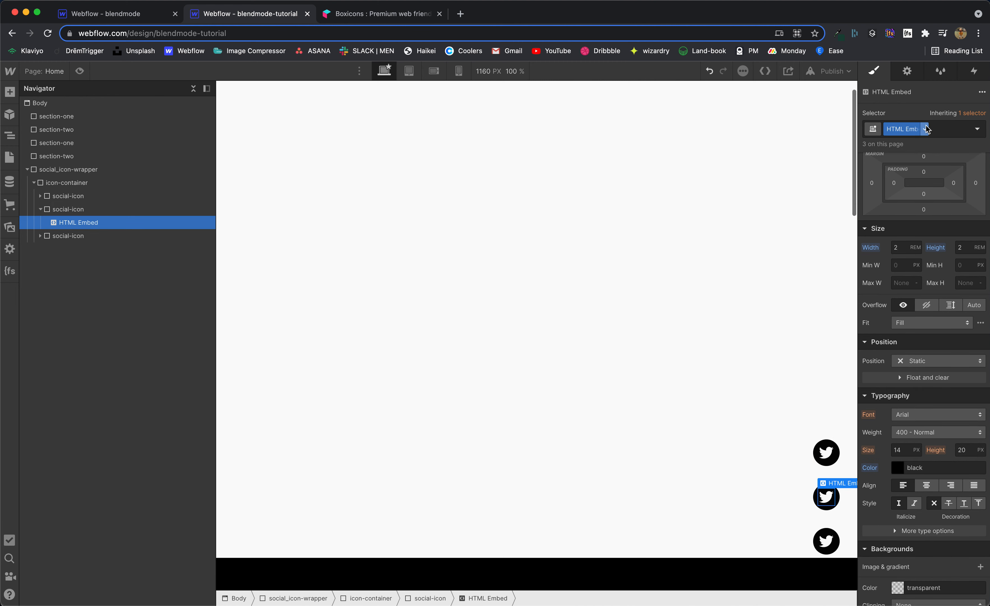
pyautogui.write('so')
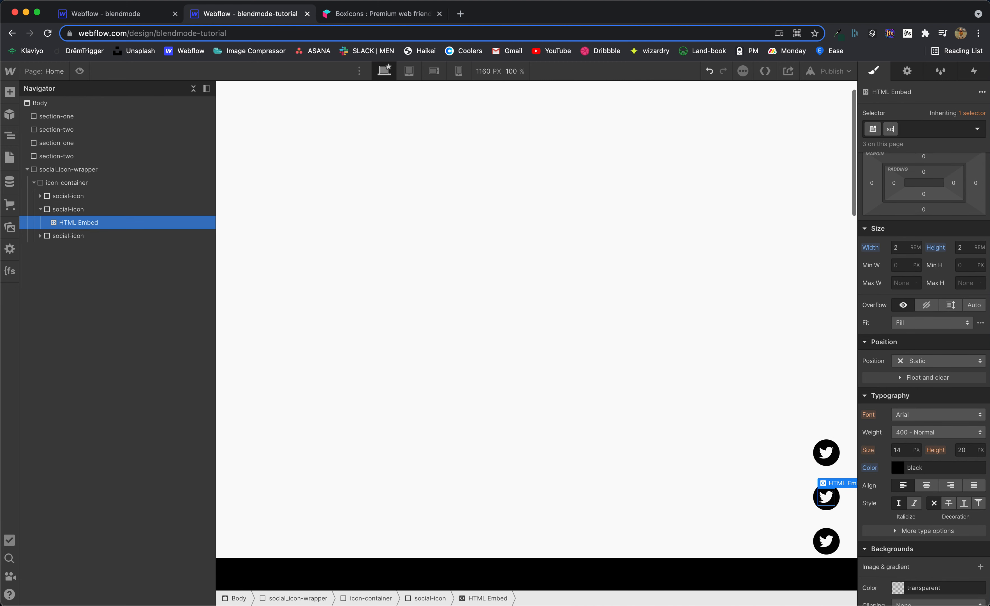
pyautogui.write('cial-embed')
pyautogui.press('Return')
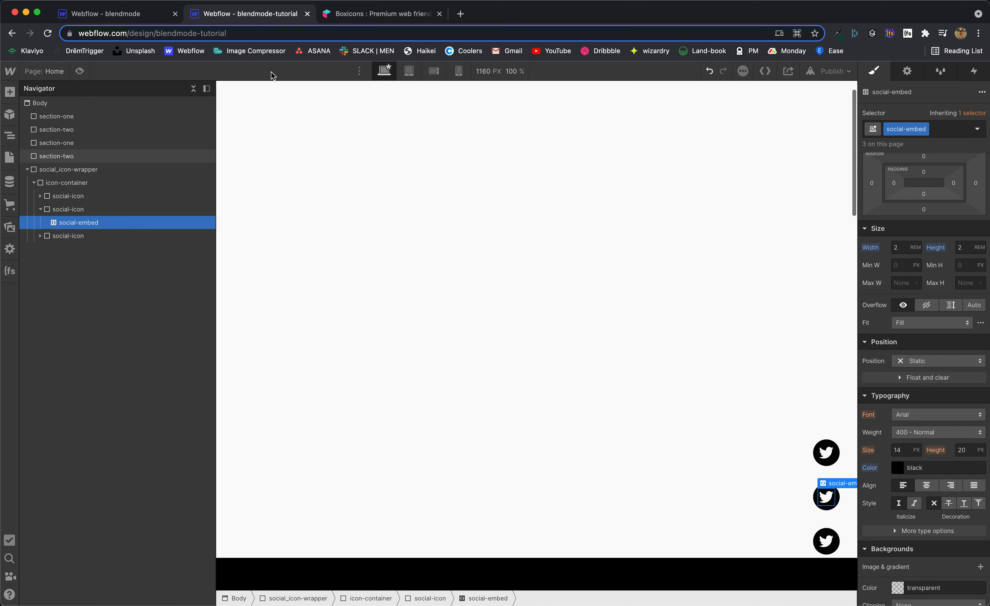
# Switch to Boxicons, search for "inst", open the instagram-alt icon and copy its SVG code.
pyautogui.click(373, 15)
pyautogui.doubleClick(327, 226)
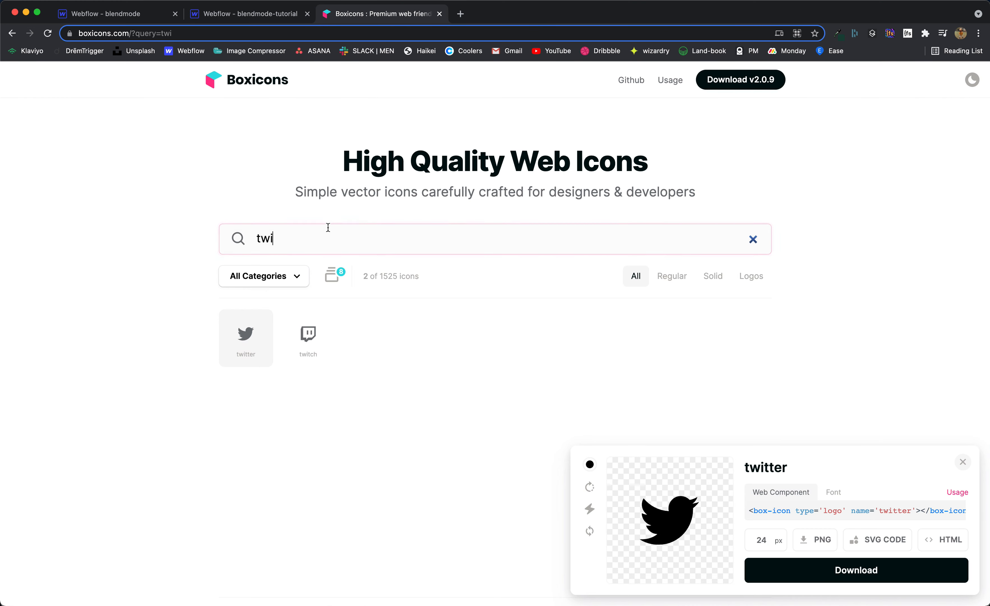
pyautogui.write('inst')
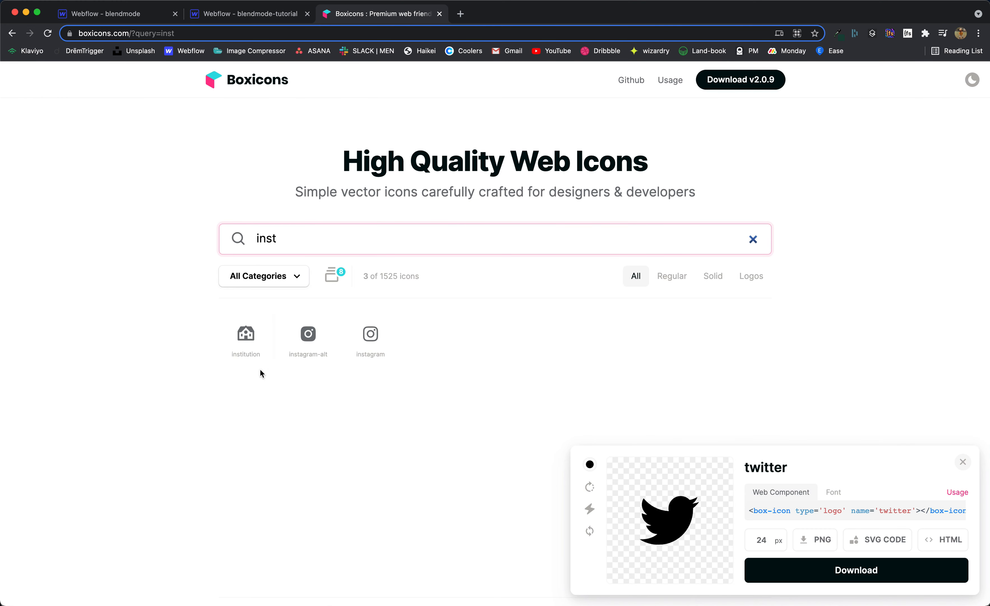
pyautogui.click(324, 326)
pyautogui.click(885, 537)
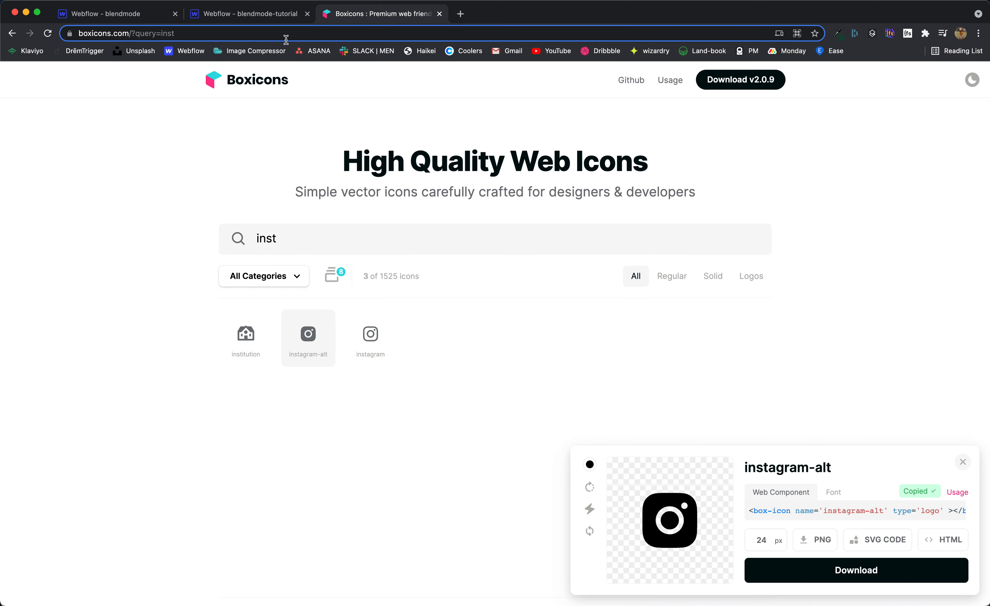
# Back in the Webflow blendmode-tutorial project, replace the second social-embed's code with the copied instagram-alt SVG.
pyautogui.click(272, 16)
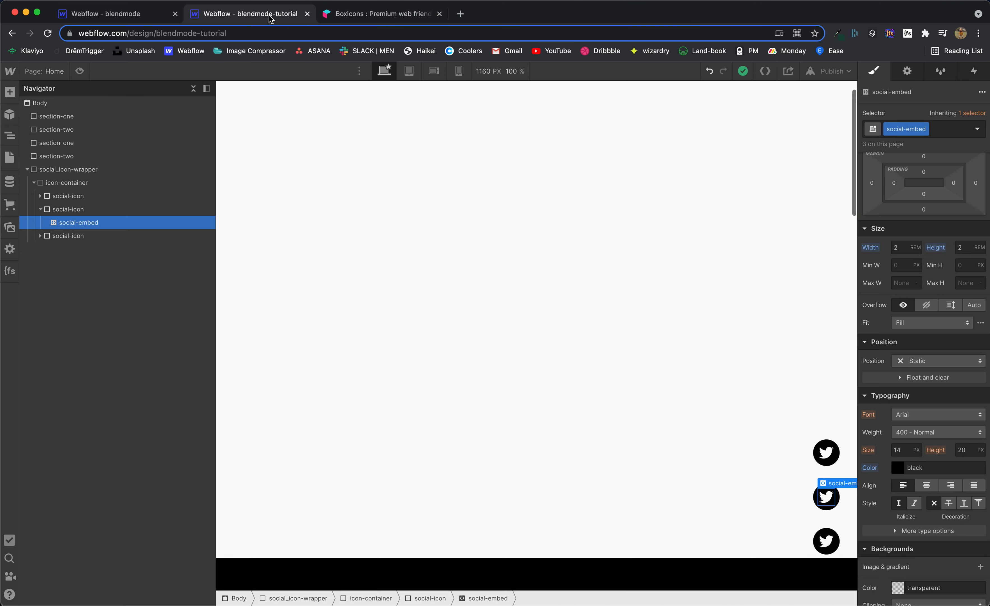
pyautogui.click(907, 72)
pyautogui.click(907, 147)
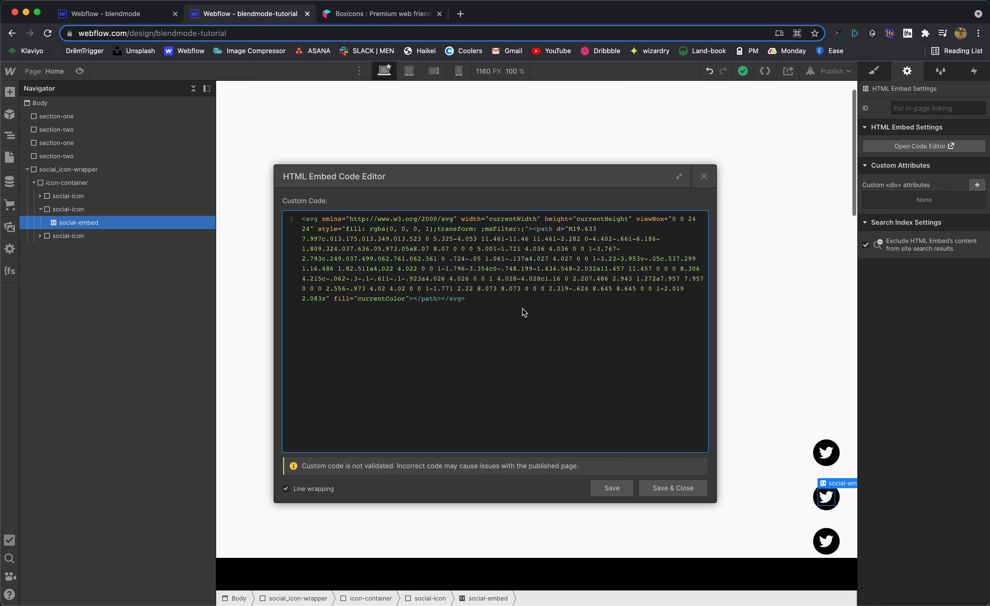
pyautogui.press('super+a')
pyautogui.press('super+v')
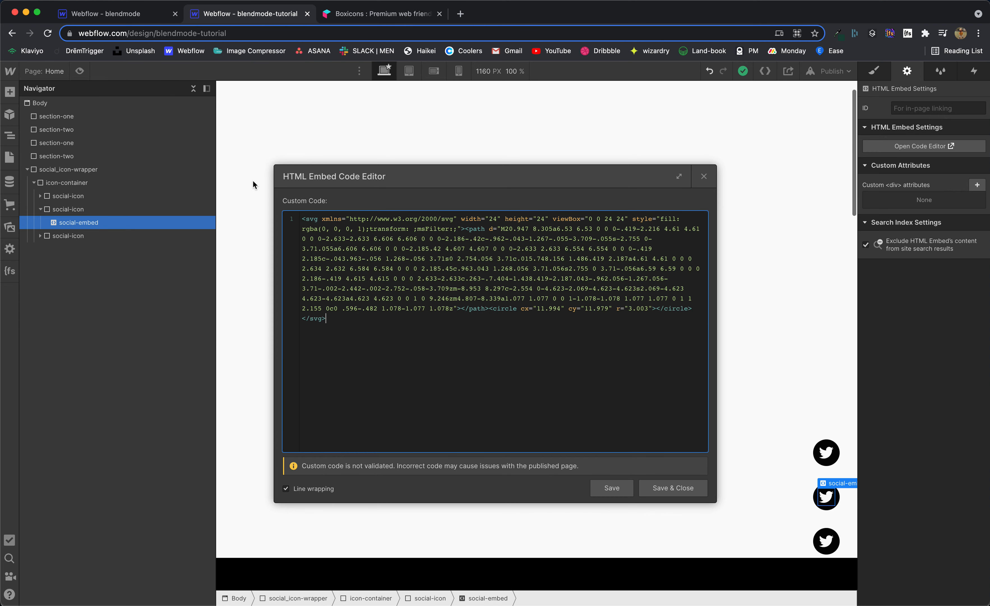
# In the instagram SVG code, set width to currentWidth and height to currentHeight, add fill="currentColor" to the circle, and save the embed.
pyautogui.doubleClick(495, 223)
pyautogui.write('curren')
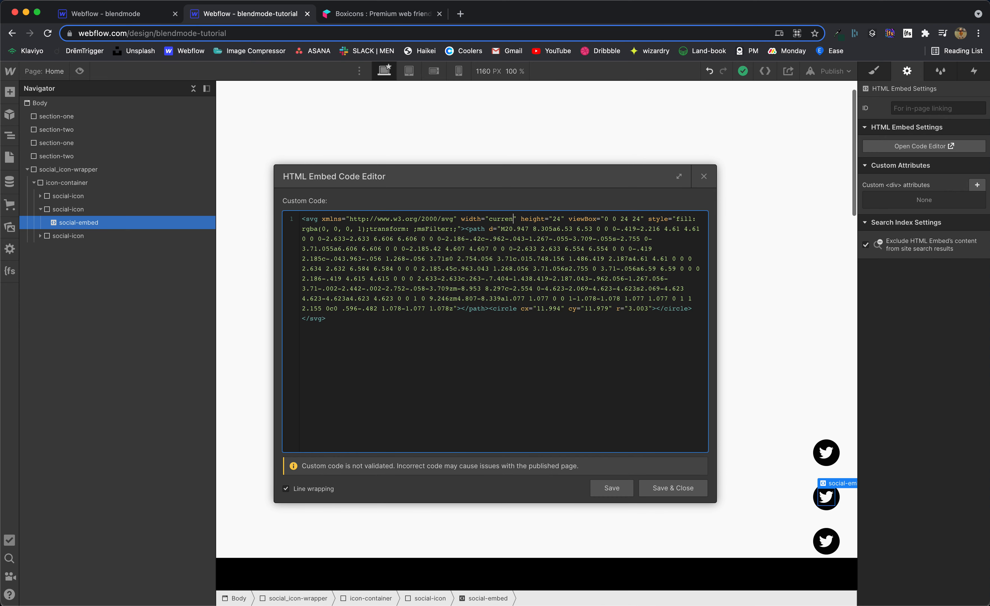
pyautogui.write('tWidth')
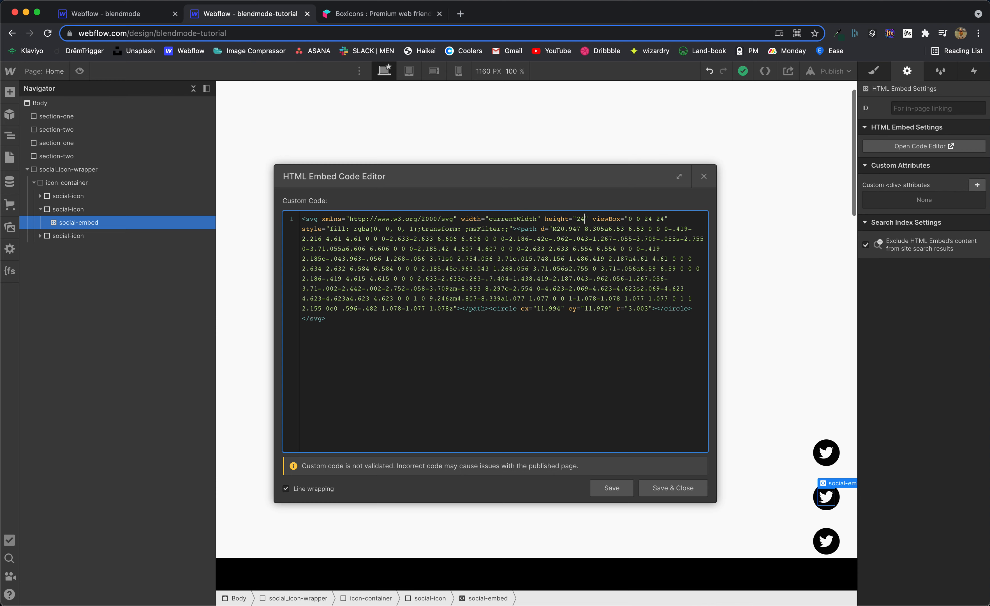
pyautogui.press('BackSpace')
pyautogui.press('BackSpace')
pyautogui.write('currentHeigh')
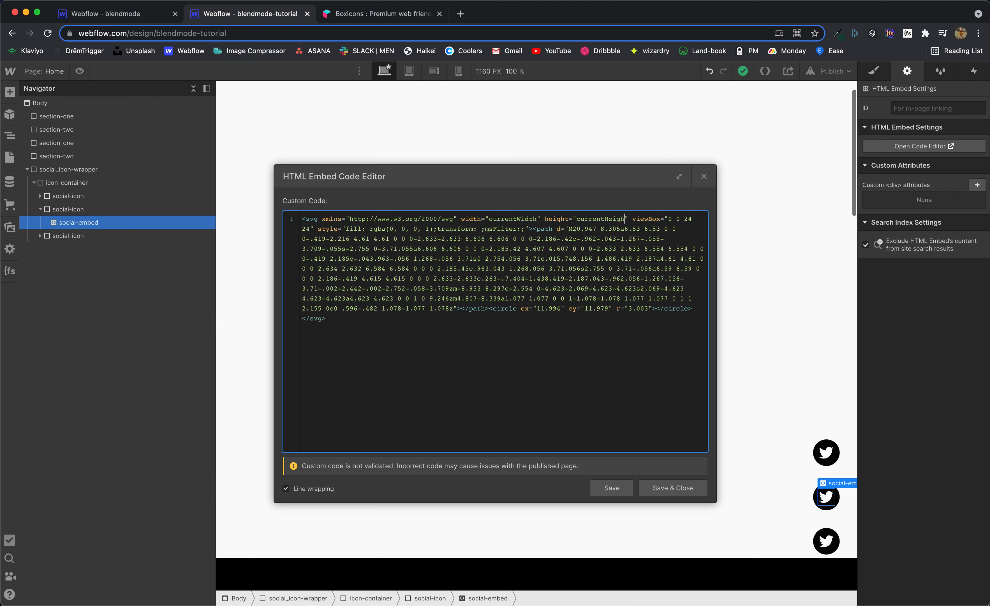
pyautogui.write('t')
pyautogui.click(652, 309)
pyautogui.write('fill="')
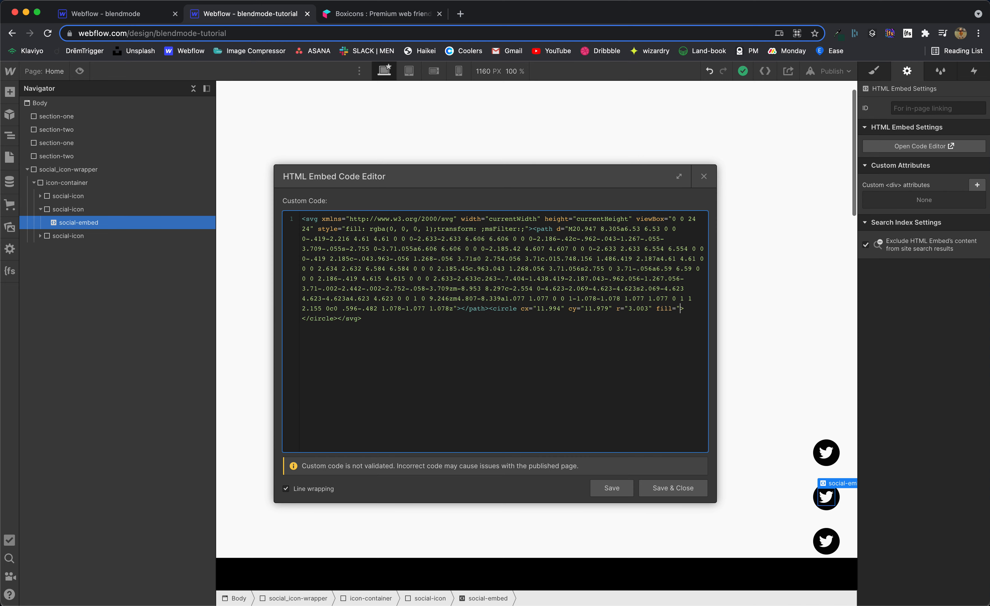
pyautogui.write('currentColor"></circle></svg>')
pyautogui.click(694, 491)
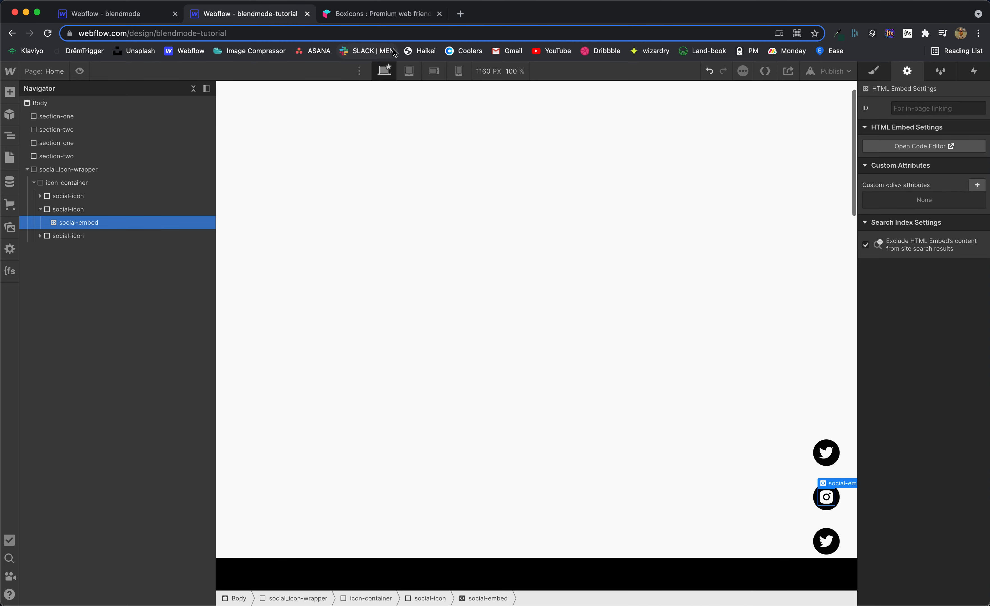
# Search Boxicons for "face", copy the SVG code of the facebook-circle icon and return to the Webflow blendmode-tutorial project.
pyautogui.click(386, 16)
pyautogui.click(379, 243)
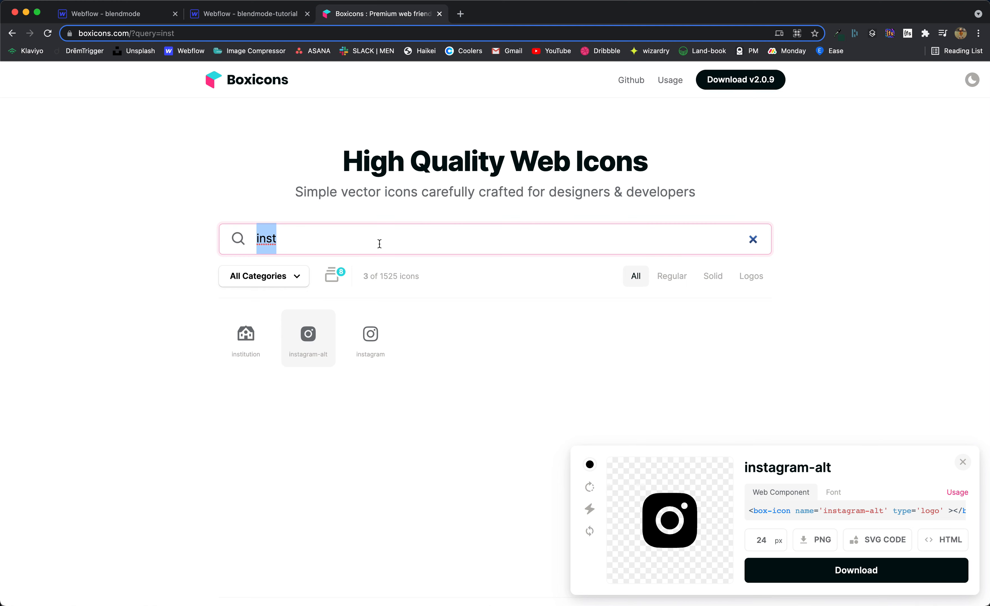
pyautogui.write('face')
pyautogui.click(386, 319)
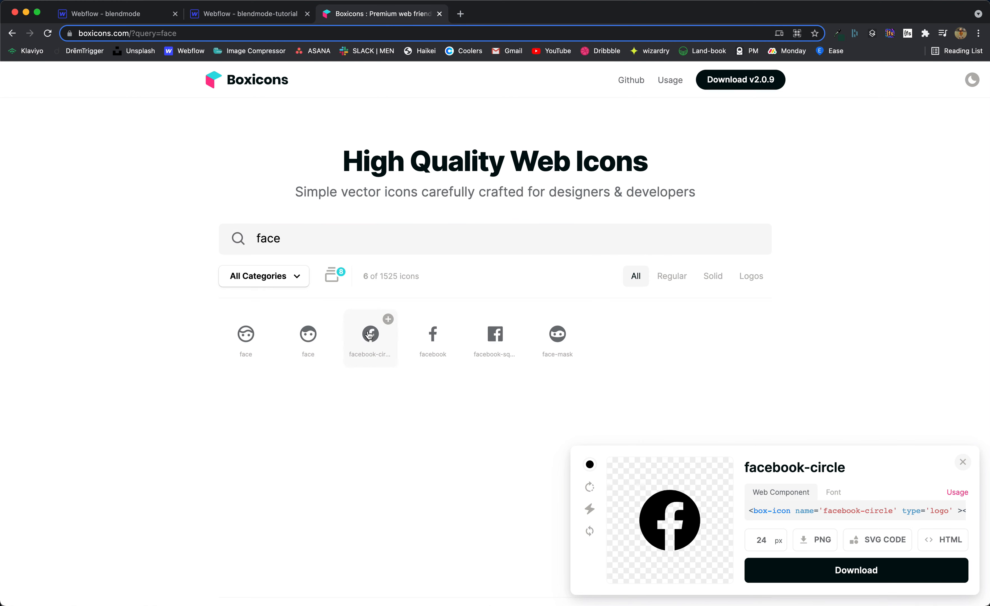
pyautogui.click(870, 510)
pyautogui.click(252, 12)
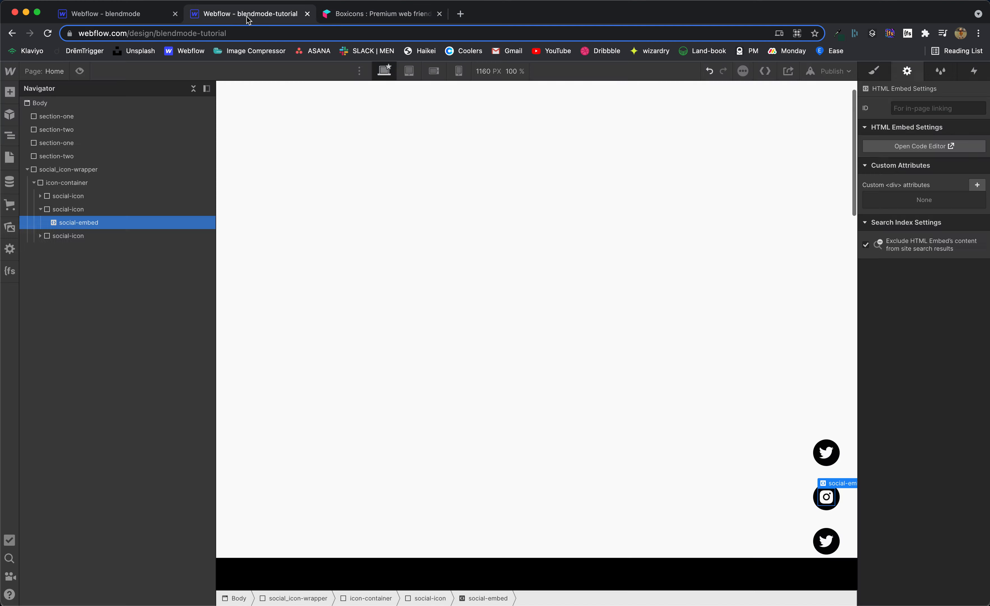
# Replace the third social-embed's code with the copied facebook-circle SVG.
pyautogui.click(827, 540)
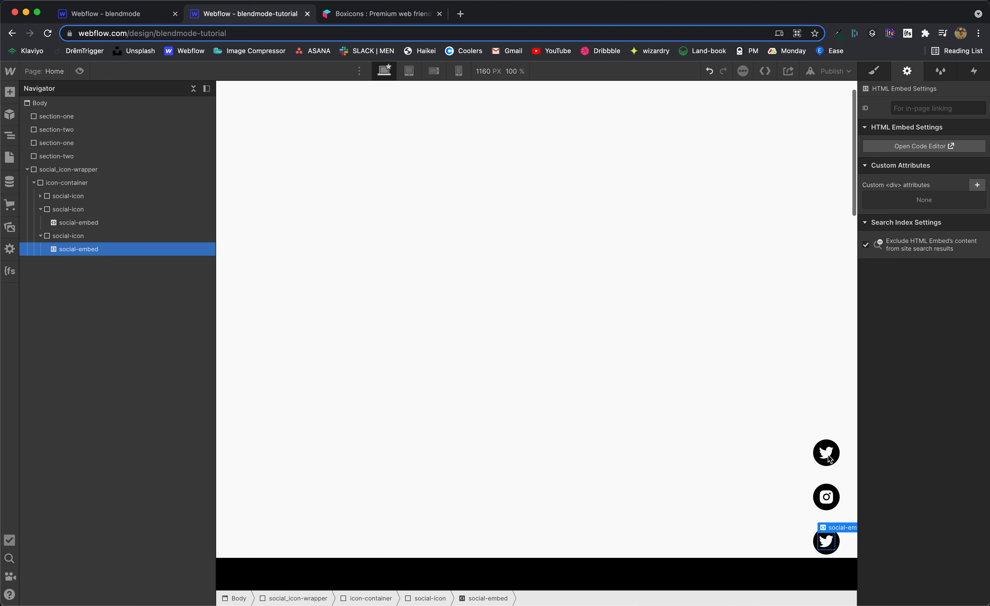
pyautogui.click(925, 145)
pyautogui.moveTo(478, 303); pyautogui.dragTo(216, 182)
pyautogui.press('super+v')
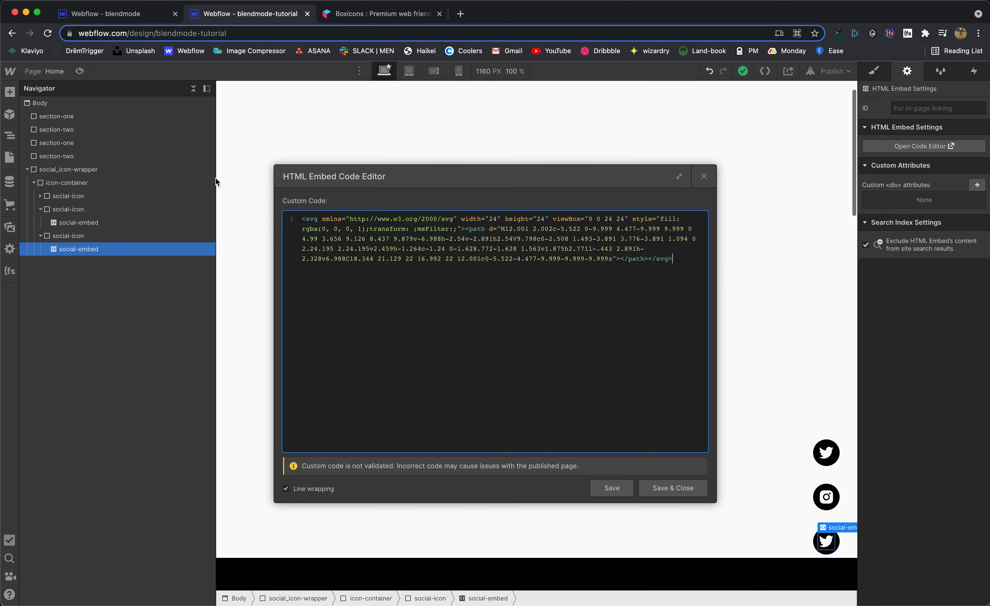
# In the facebook SVG code, set width to currentWidth and height to currentHeight.
pyautogui.click(496, 228)
pyautogui.press('BackSpace')
pyautogui.press('BackSpace')
pyautogui.write('currentWe')
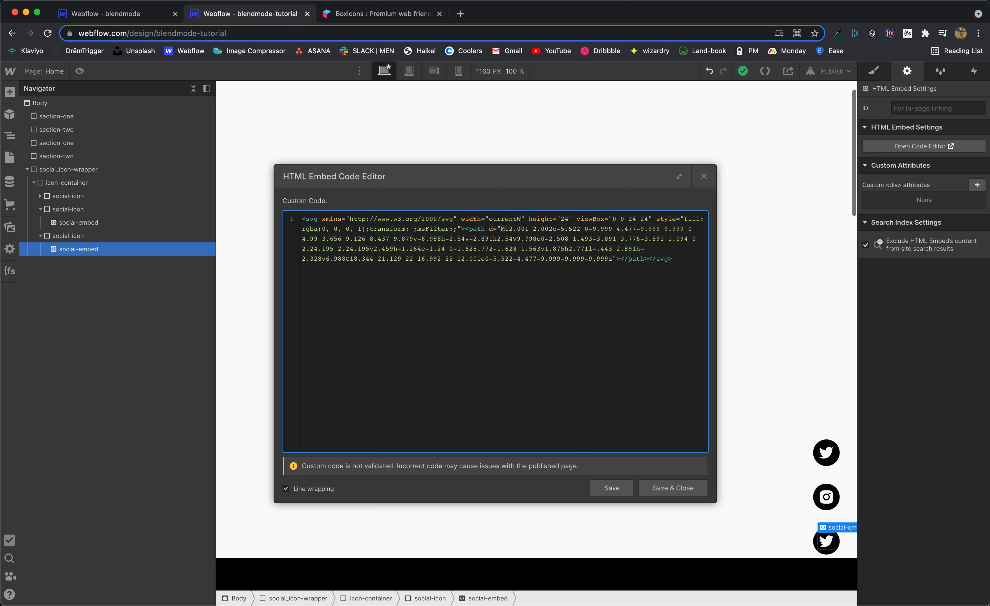
pyautogui.press('BackSpace')
pyautogui.write('idth')
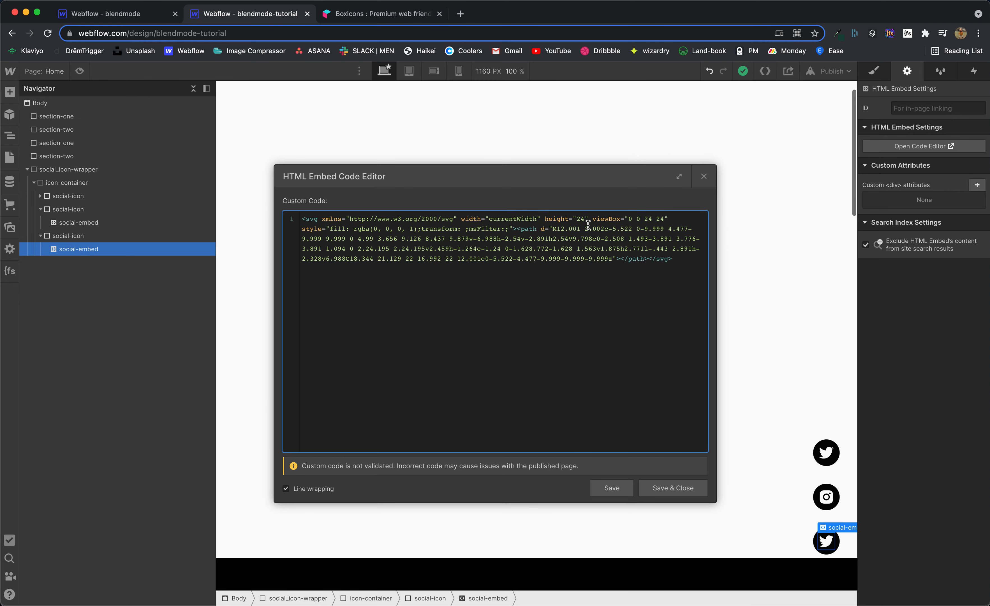
pyautogui.click(586, 218)
pyautogui.press('BackSpace')
pyautogui.press('BackSpace')
pyautogui.write('currentWidth" height')
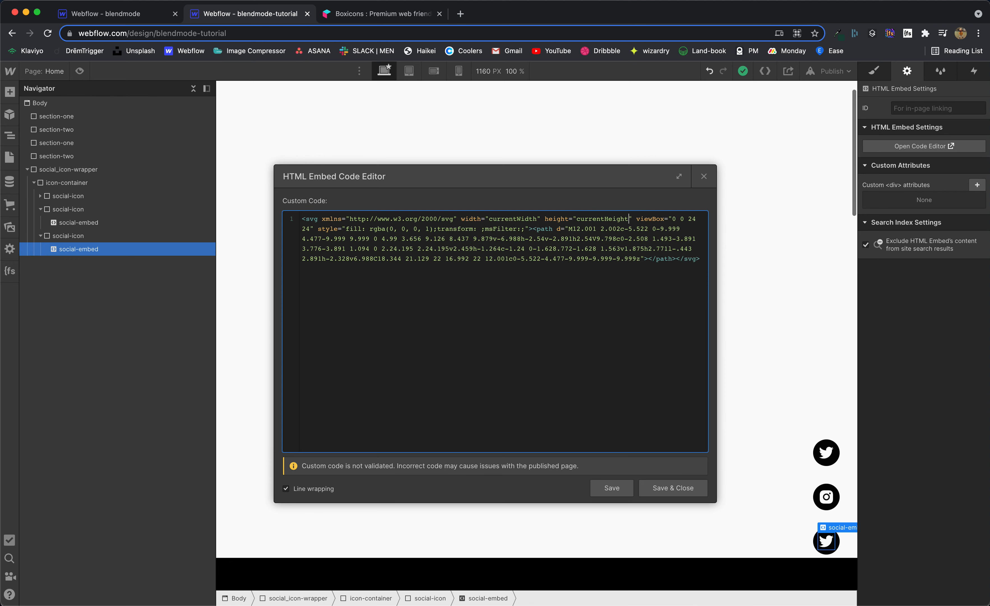
# Add fill="currentColor" to the facebook SVG's path, then save and close the embed code.
pyautogui.click(649, 257)
pyautogui.write('fill-=')
pyautogui.press('BackSpace')
pyautogui.press('BackSpace')
pyautogui.write('="currentColor"')
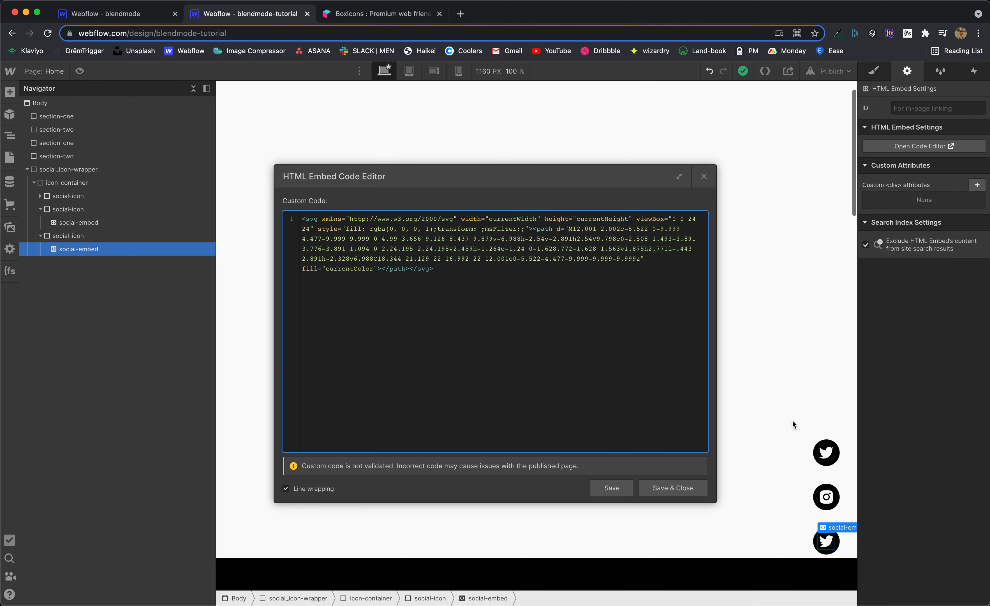
pyautogui.click(695, 487)
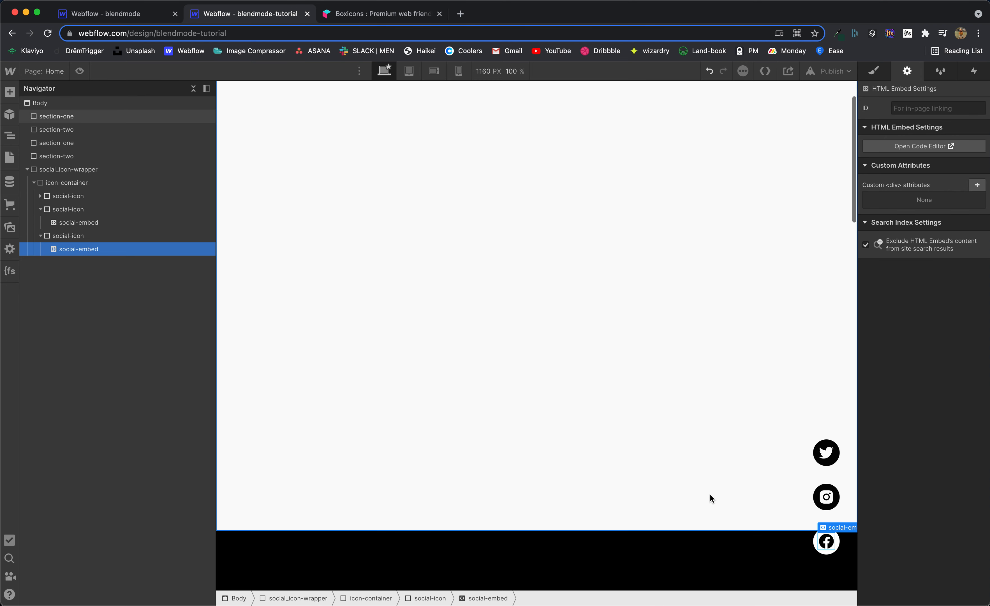
# Preview the page at desktop size and check the three social icons' colors across the light and dark sections.
pyautogui.scroll(-5, 710, 493)
pyautogui.click(80, 71)
pyautogui.scroll(-2, 357, 296)
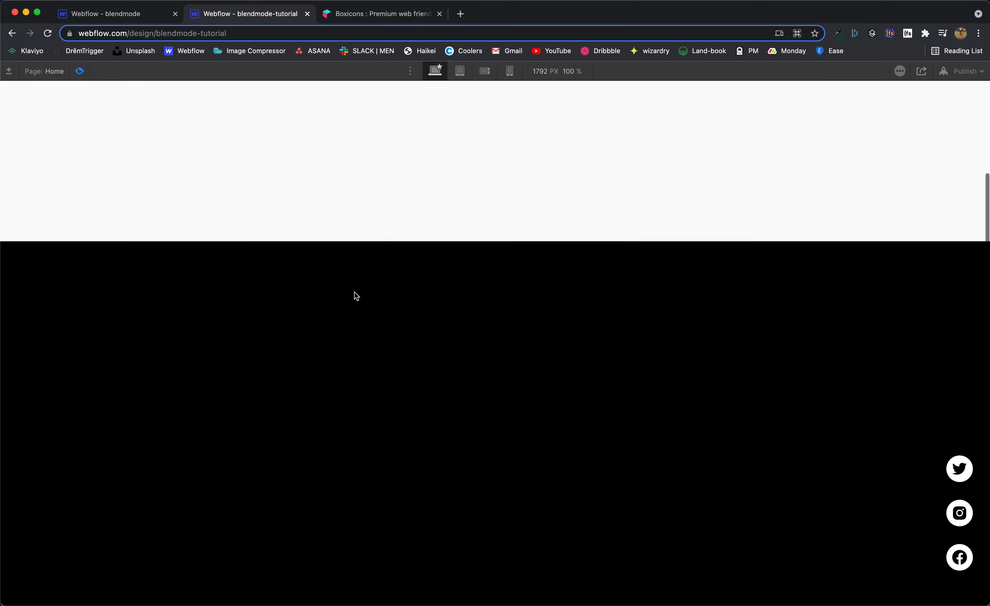
pyautogui.scroll(-3, 357, 296)
pyautogui.scroll(10, 357, 295)
pyautogui.scroll(-6, 357, 295)
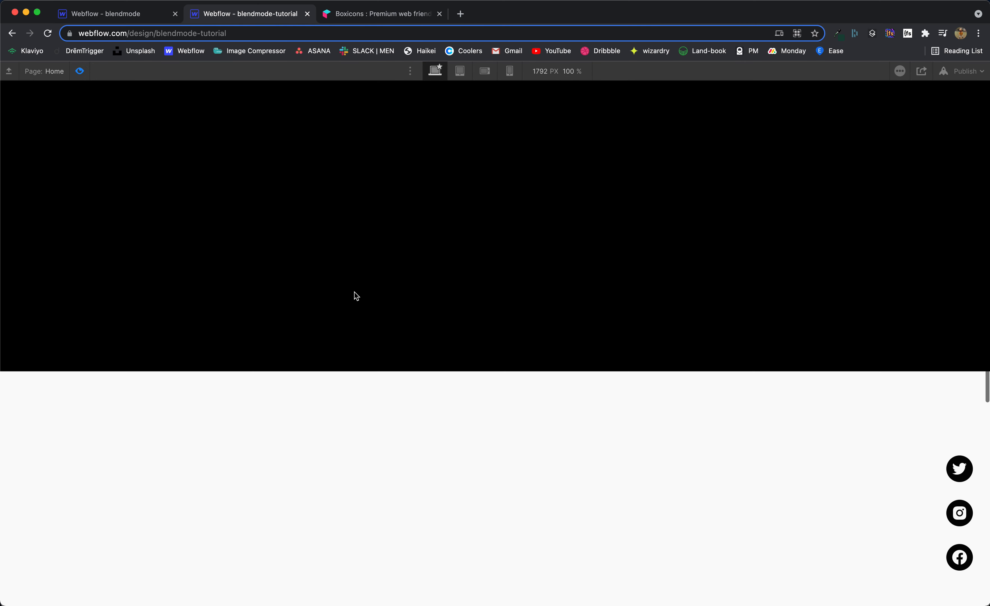
pyautogui.scroll(5, 357, 296)
pyautogui.scroll(-5, 355, 293)
pyautogui.scroll(5, 355, 293)
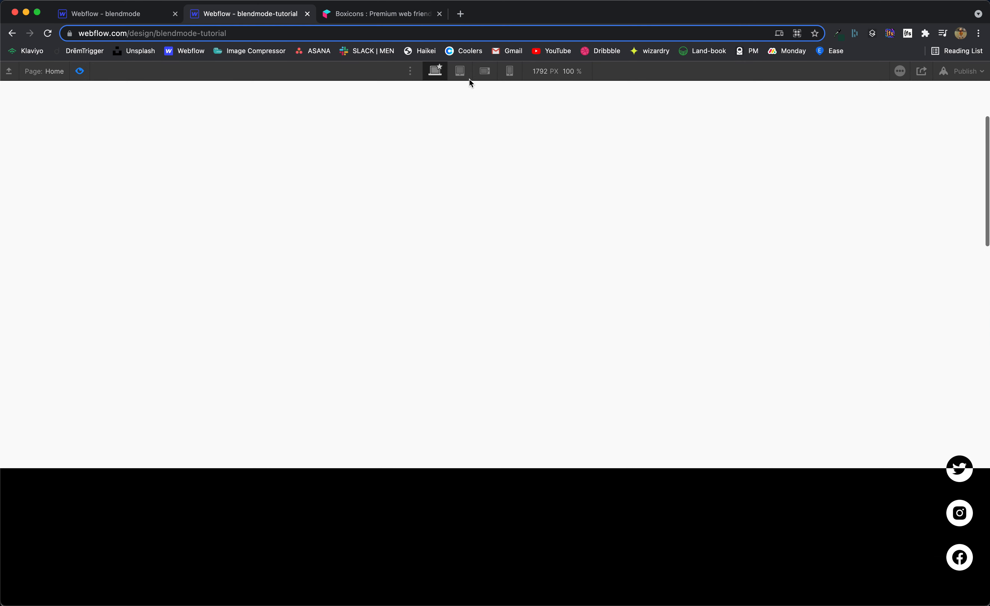
# Check the icons in the preview at tablet, mobile landscape and mobile portrait sizes, then return to desktop and exit the preview.
pyautogui.click(460, 74)
pyautogui.click(486, 73)
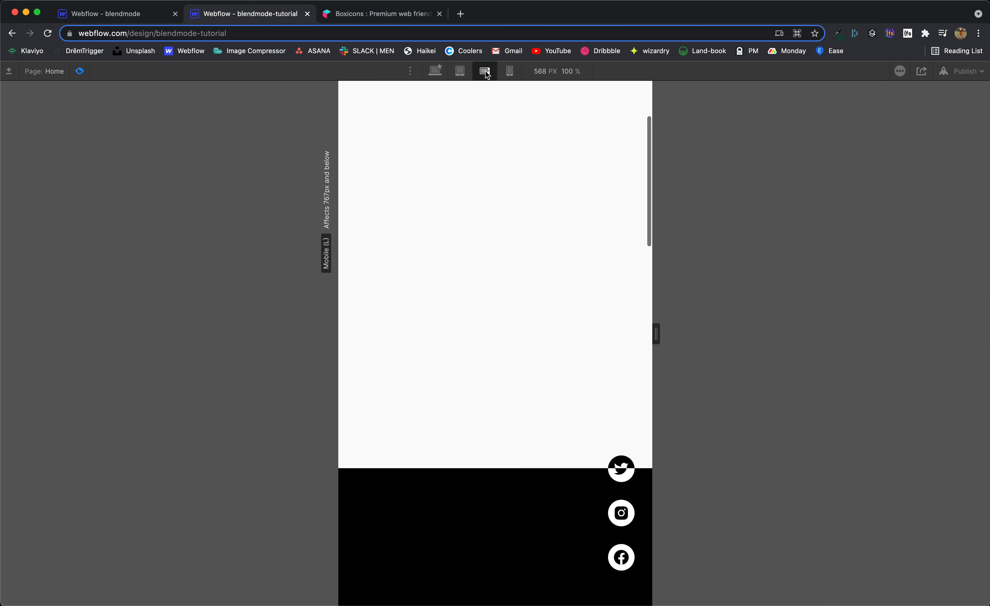
pyautogui.click(508, 71)
pyautogui.scroll(-10, 491, 386)
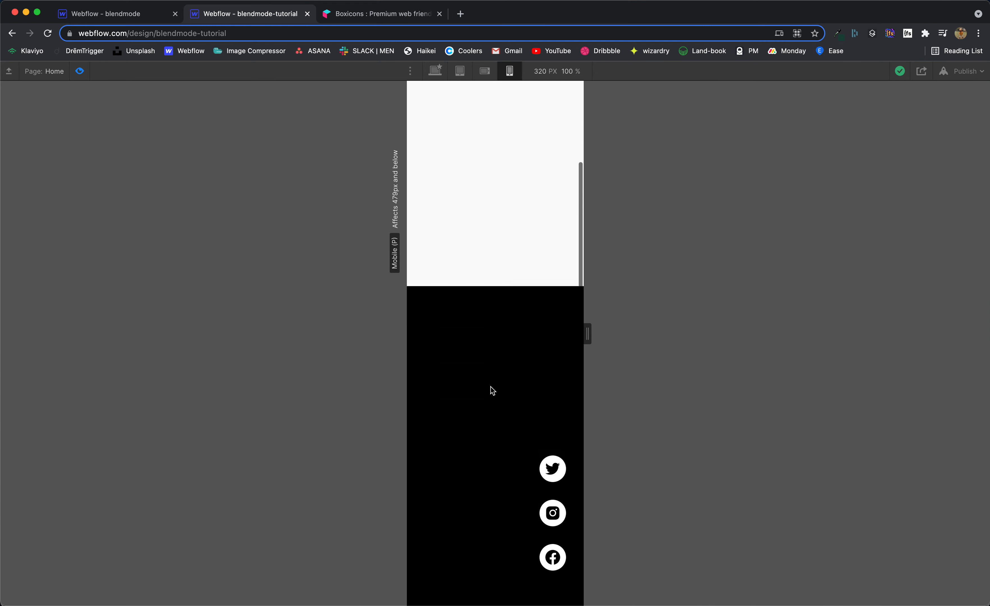
pyautogui.scroll(10, 490, 386)
pyautogui.scroll(-10, 491, 387)
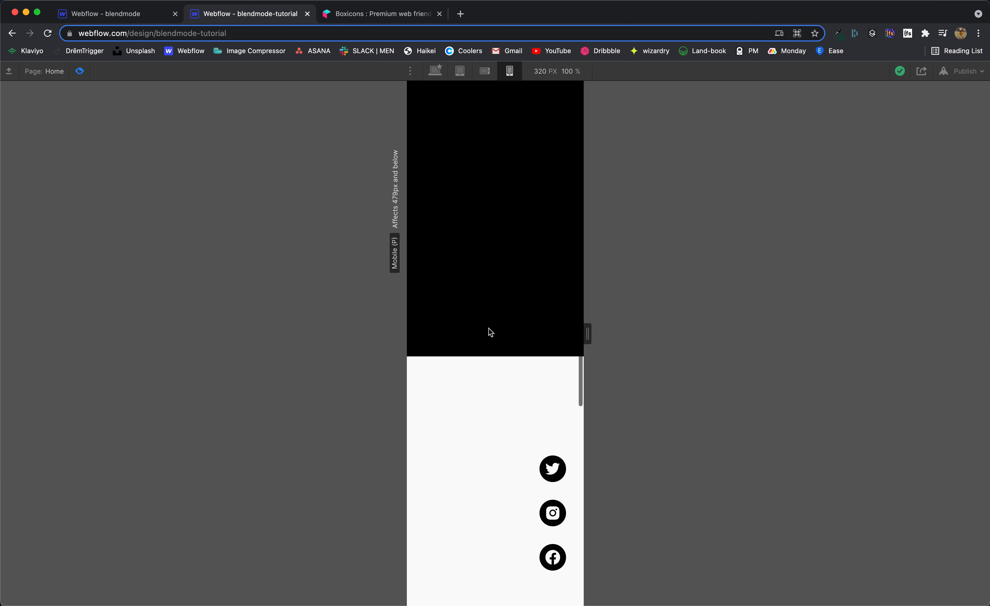
pyautogui.click(438, 75)
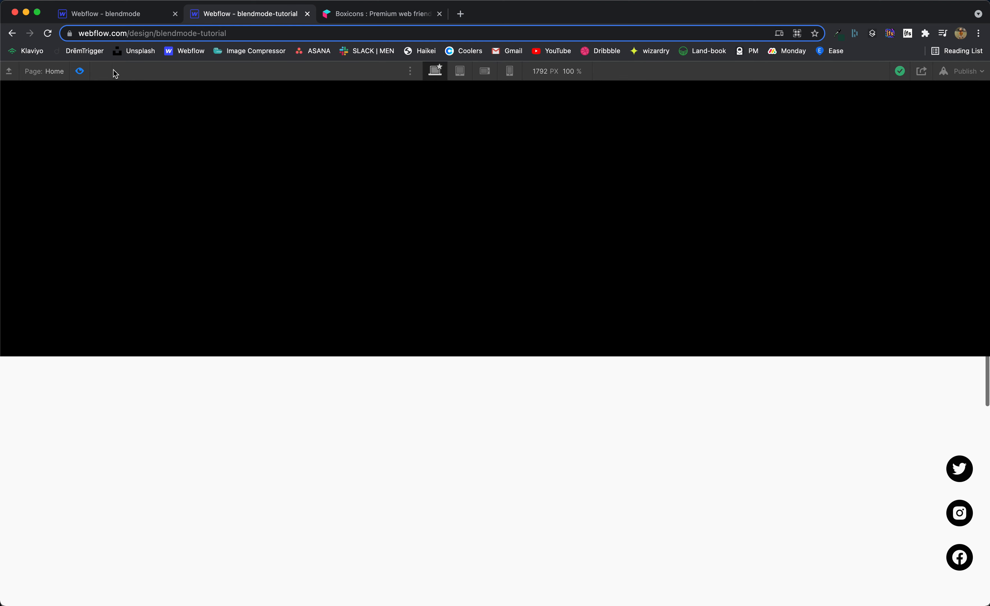
pyautogui.click(81, 72)
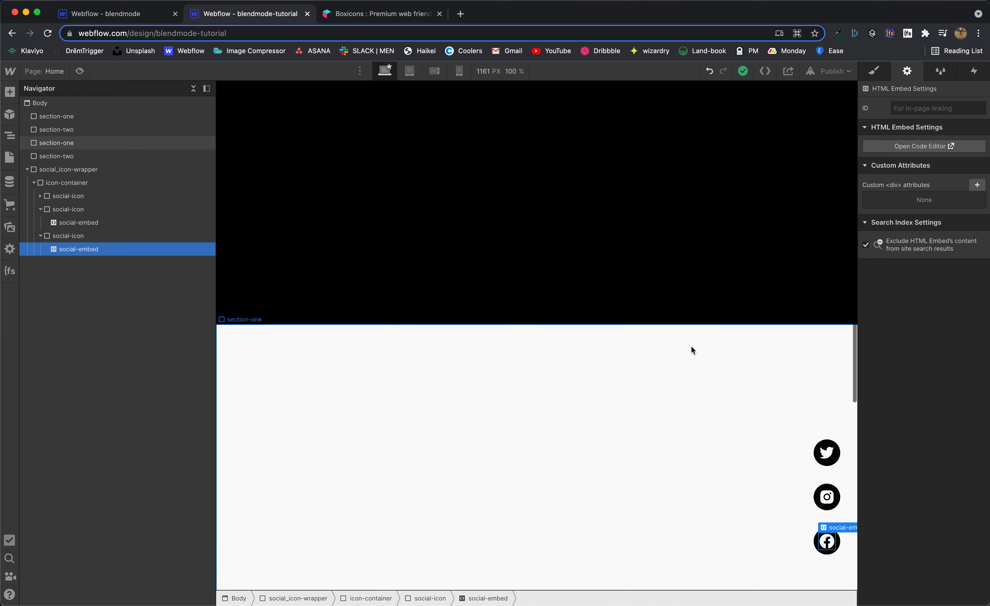
# Convert the Twitter social-icon div to a link block.
pyautogui.click(818, 459)
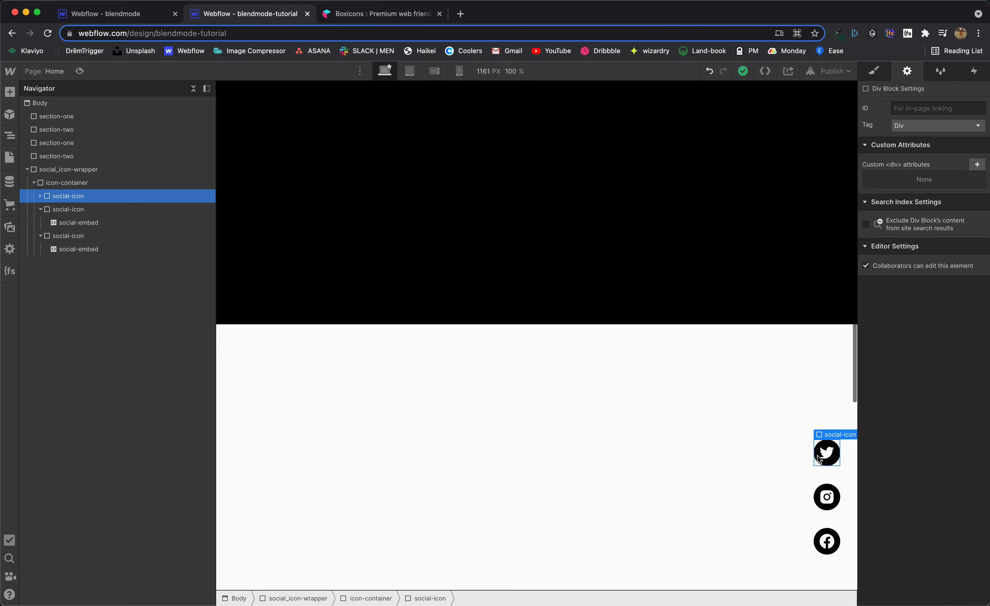
pyautogui.rightClick(818, 458)
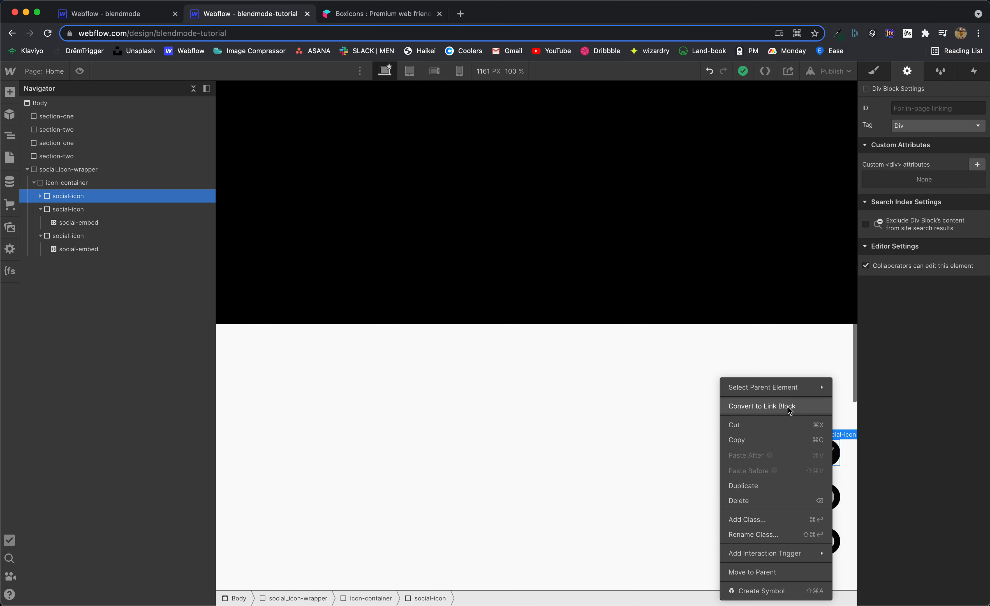
pyautogui.click(757, 406)
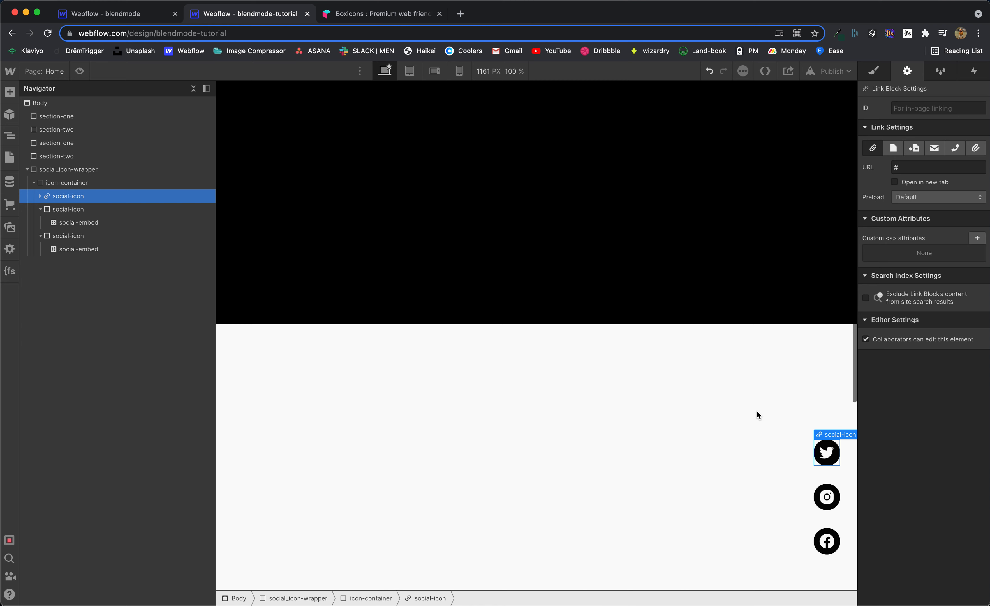